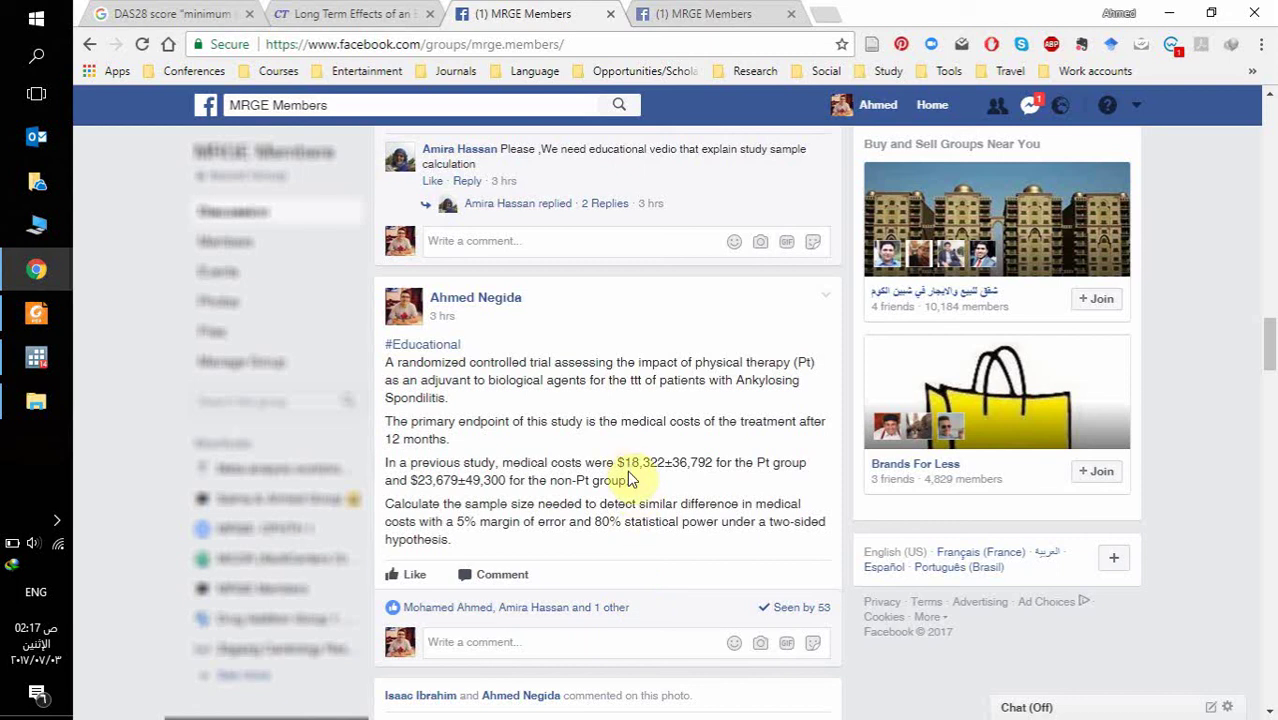
# Step: Open the Power and sample size window from Stata's Statistics menu
pyautogui.scroll(2, 628, 472)
pyautogui.scroll(-1, 628, 472)
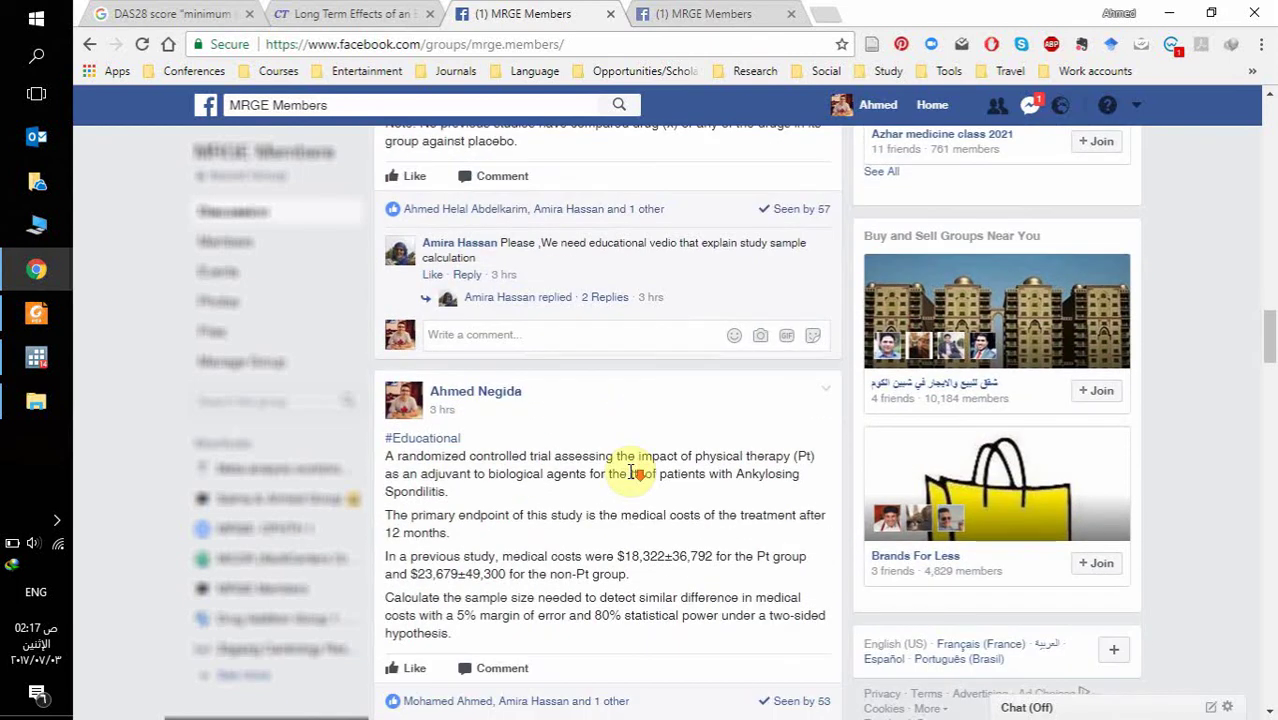
pyautogui.scroll(-1, 632, 472)
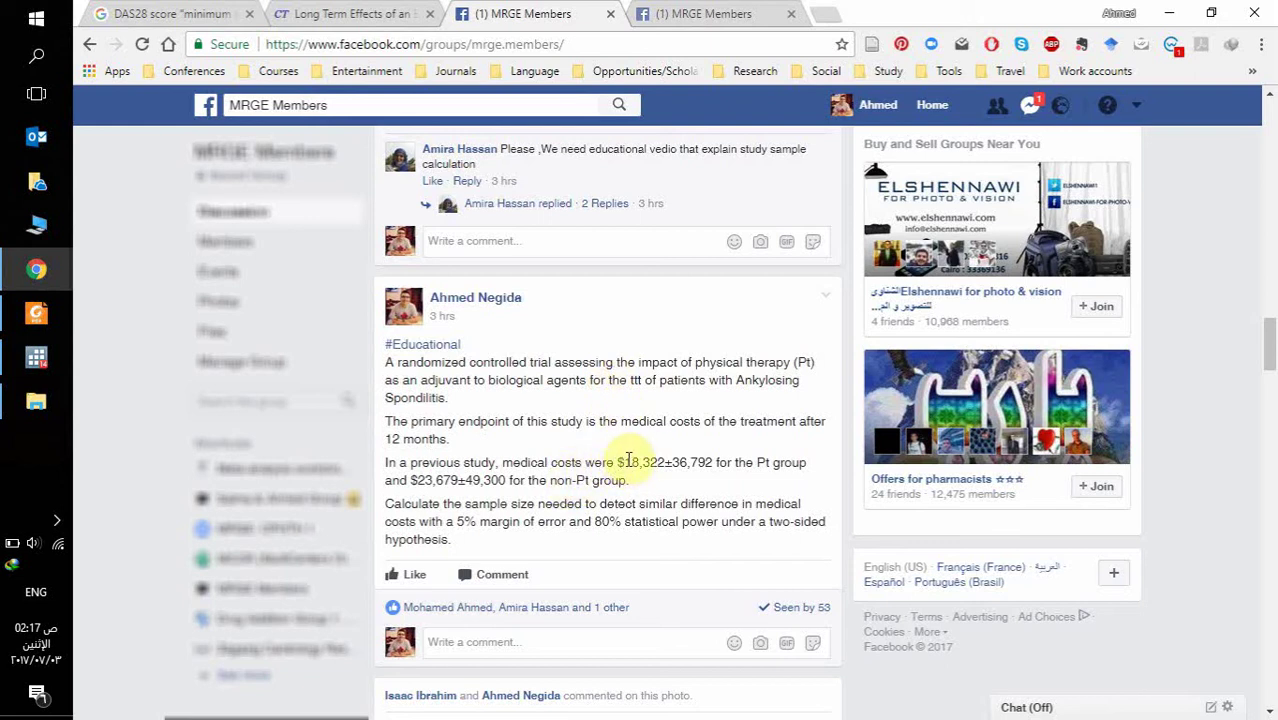
pyautogui.click(36, 357)
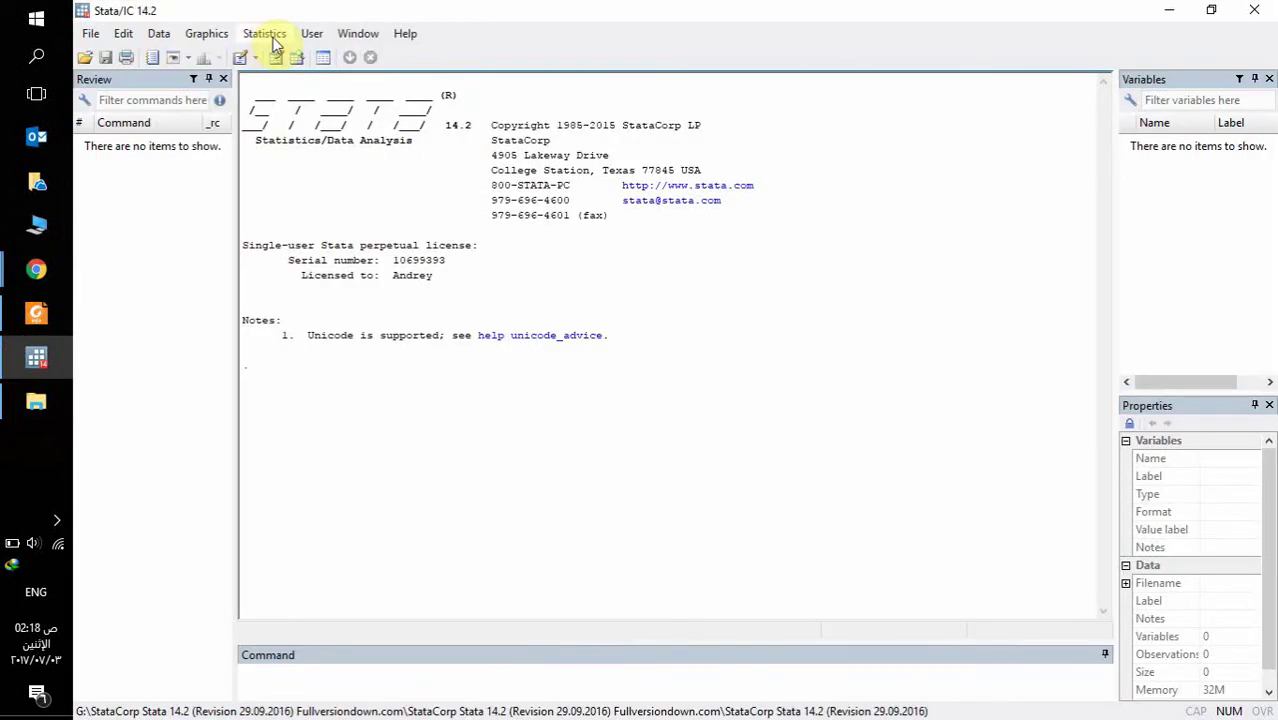
pyautogui.click(266, 34)
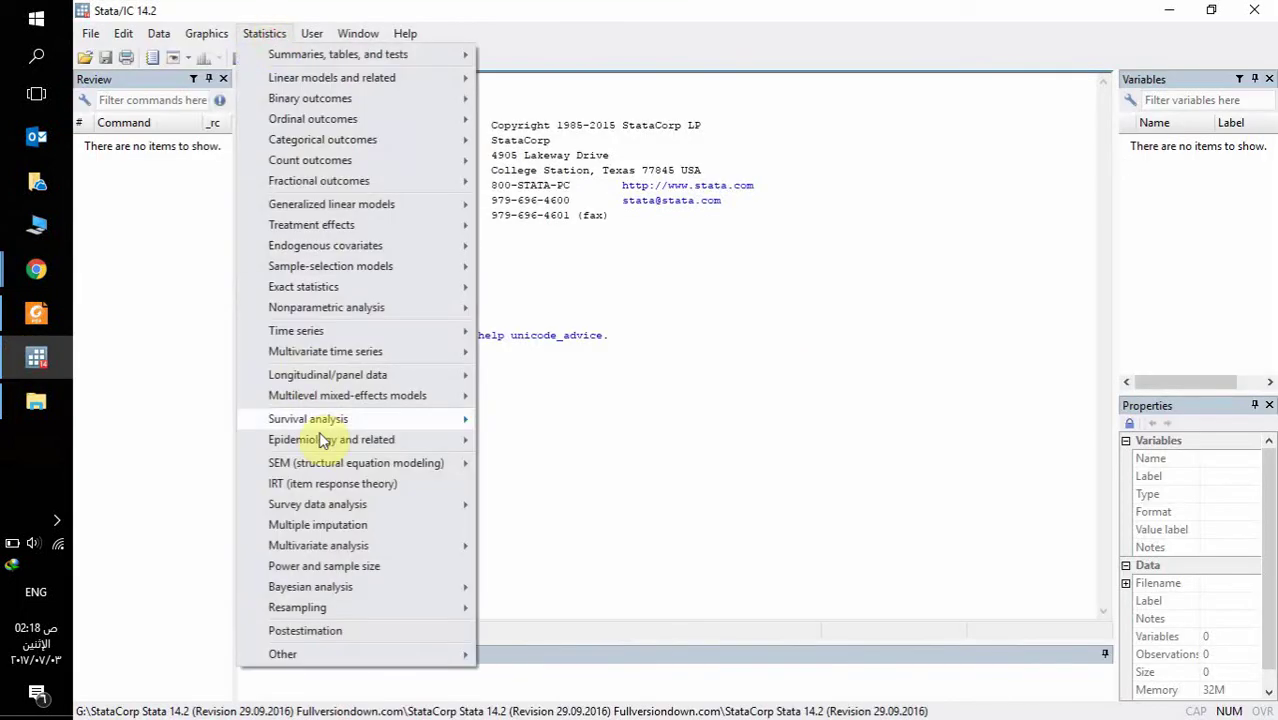
pyautogui.click(340, 566)
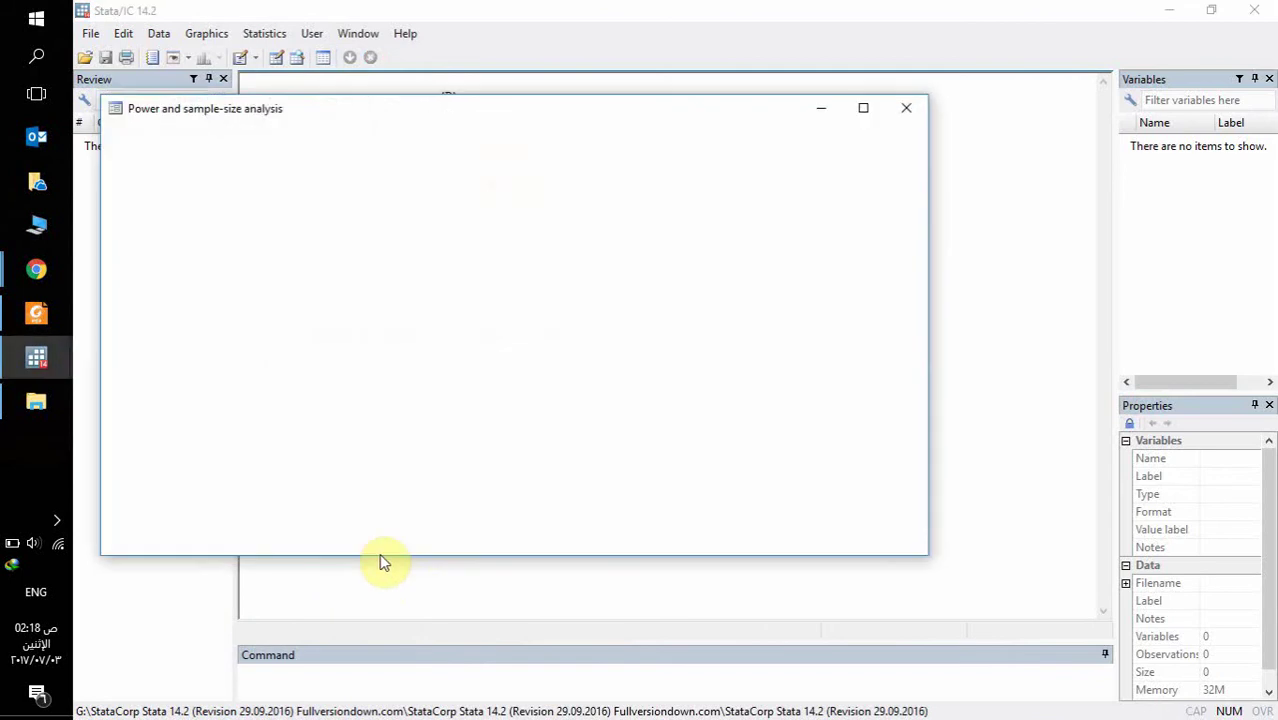
# Step: Filter the methods by 'comparing two' and select Test comparing two independent means
pyautogui.click(788, 136)
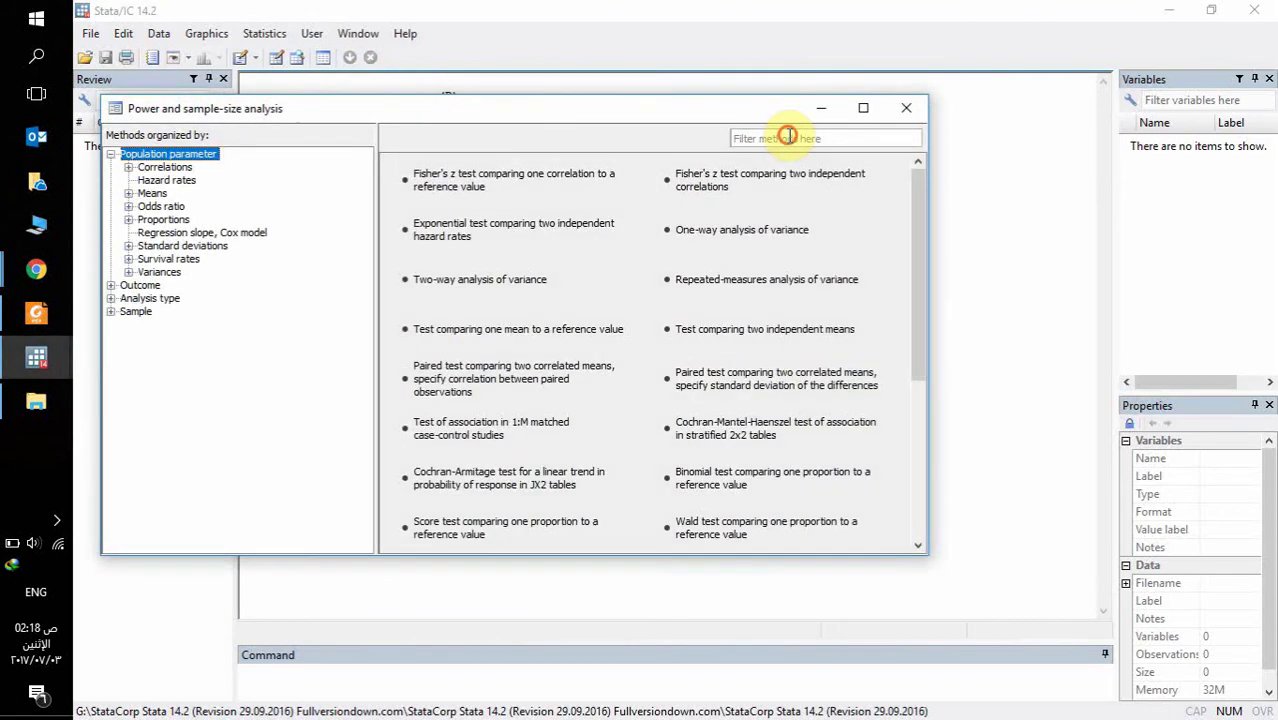
pyautogui.write('compar')
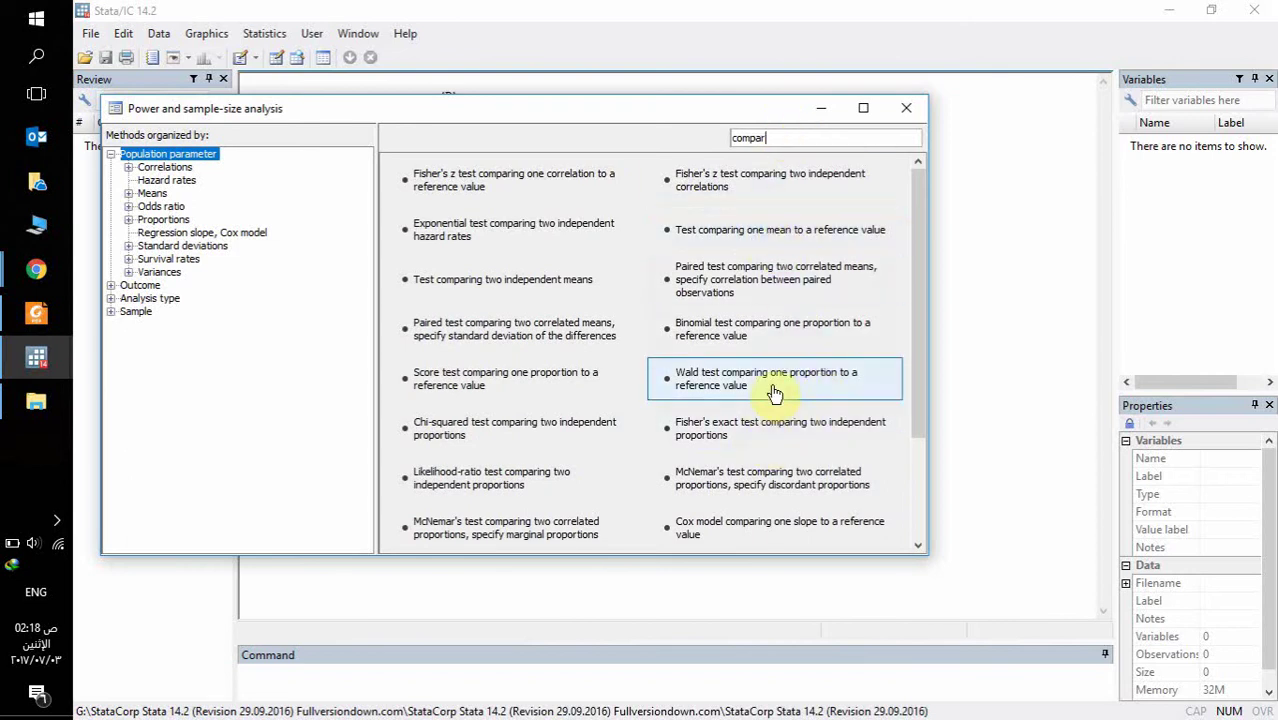
pyautogui.write('ing two')
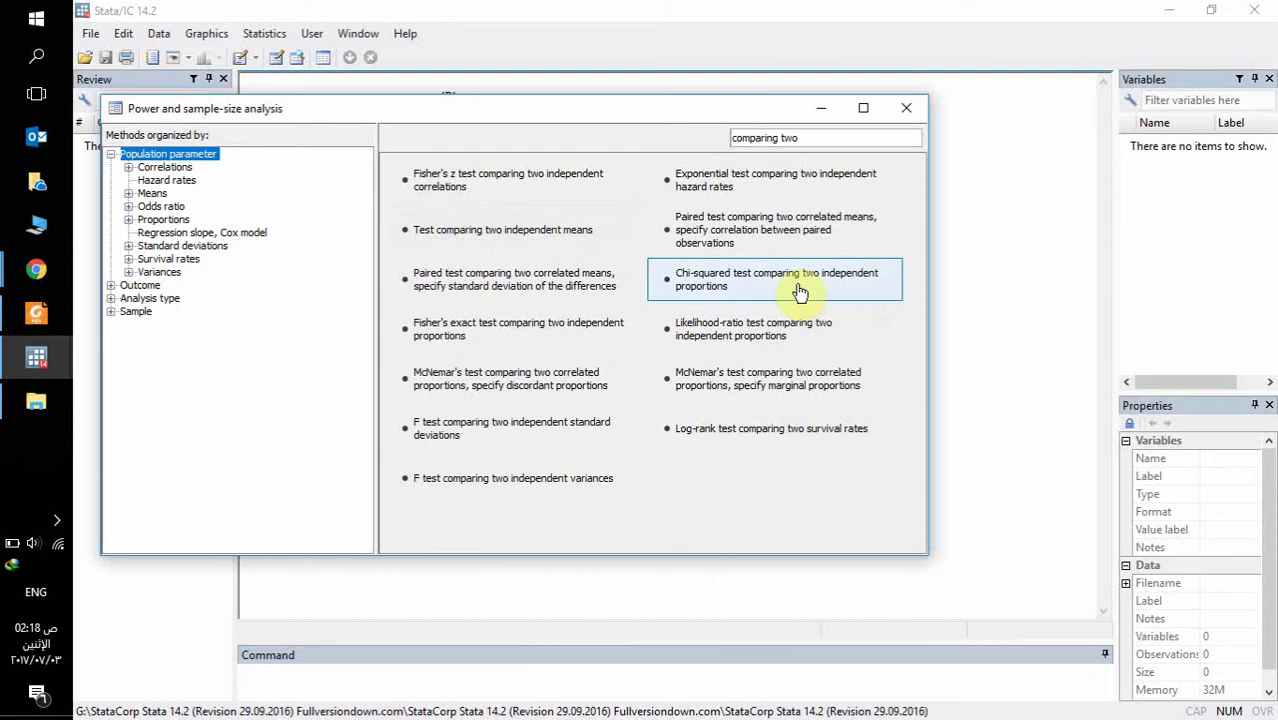
pyautogui.click(551, 232)
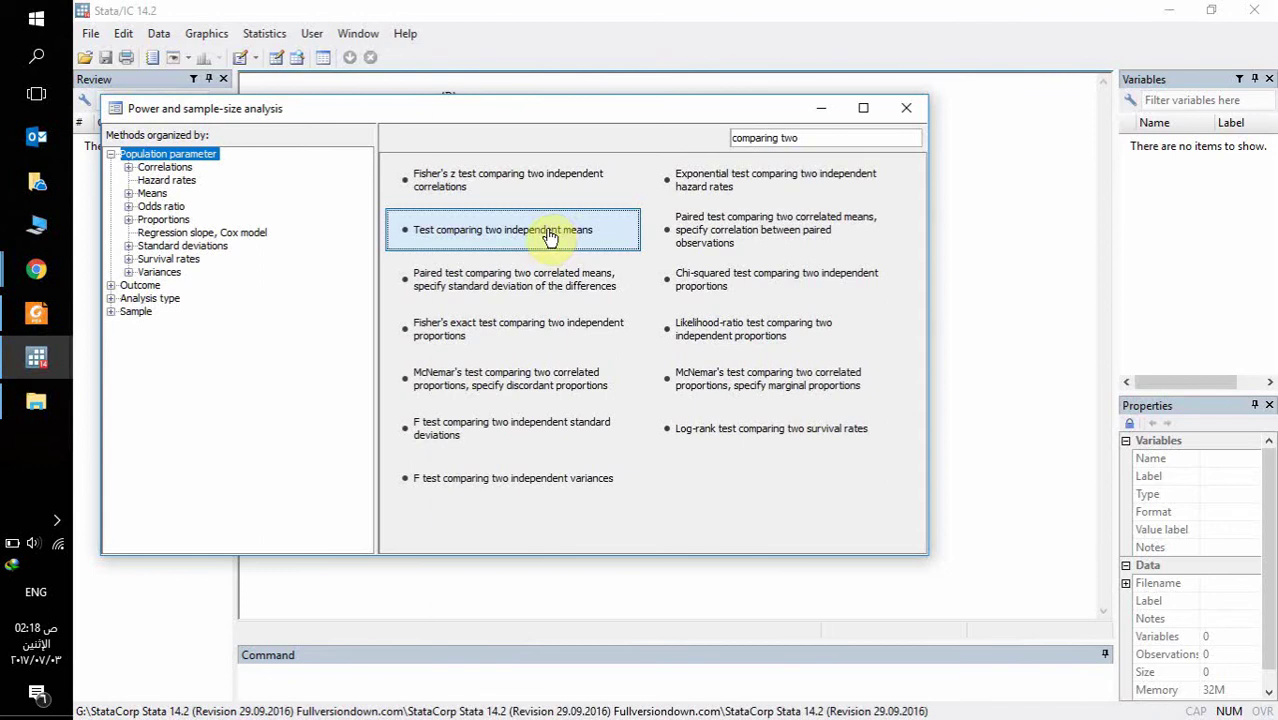
# Step: Open power twomeans, keeping Total sample size as computed with 0.8 power and allocation ratio 1
pyautogui.doubleClick(551, 232)
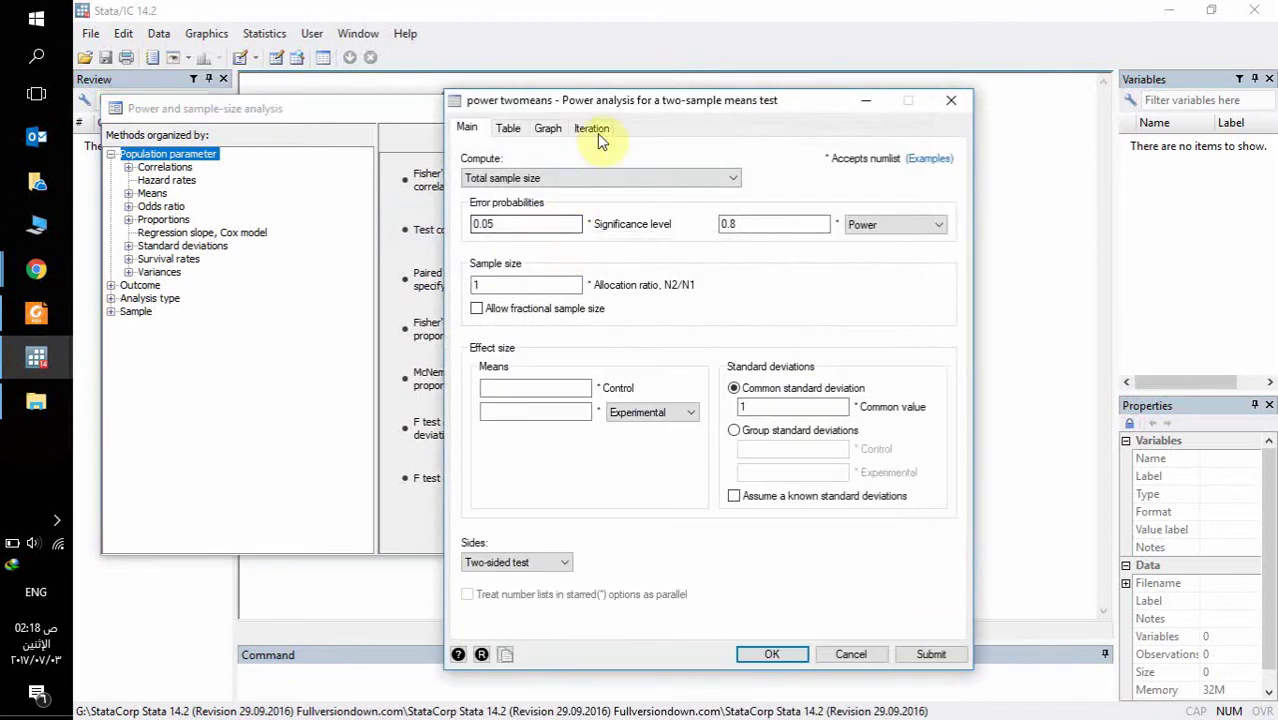
pyautogui.moveTo(626, 100); pyautogui.dragTo(578, 92)
pyautogui.click(577, 172)
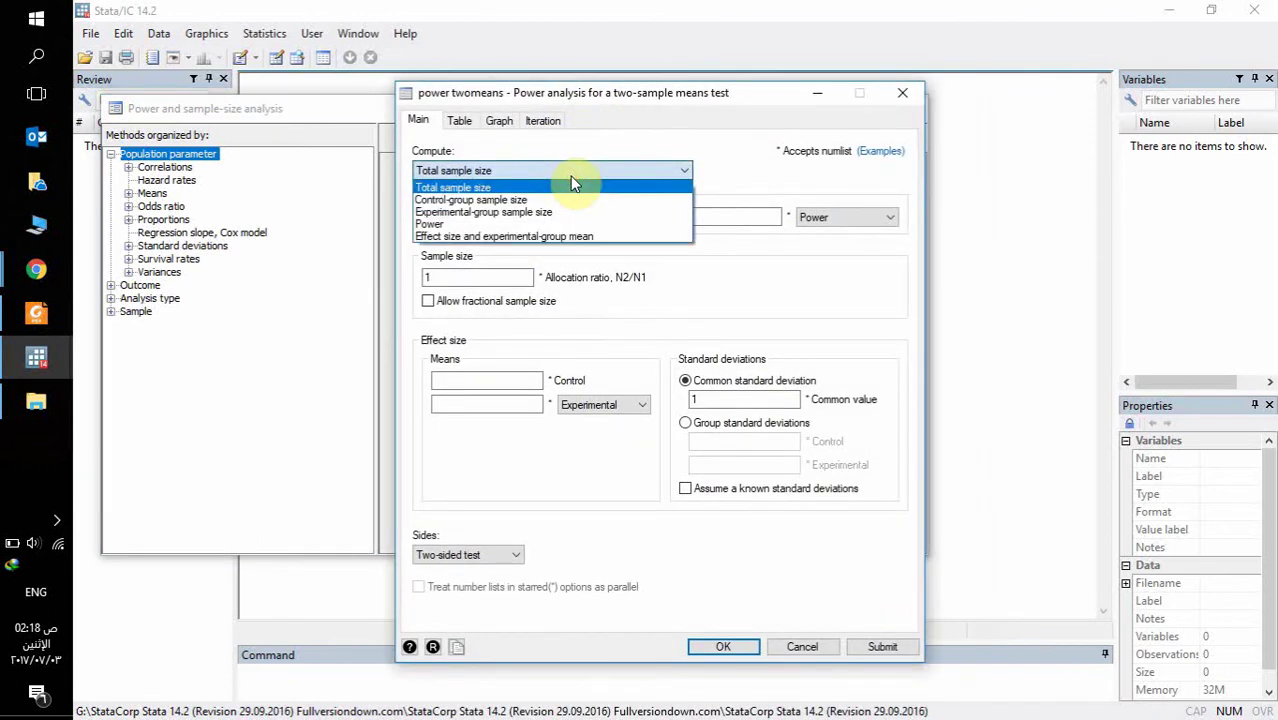
pyautogui.click(567, 186)
pyautogui.click(708, 217)
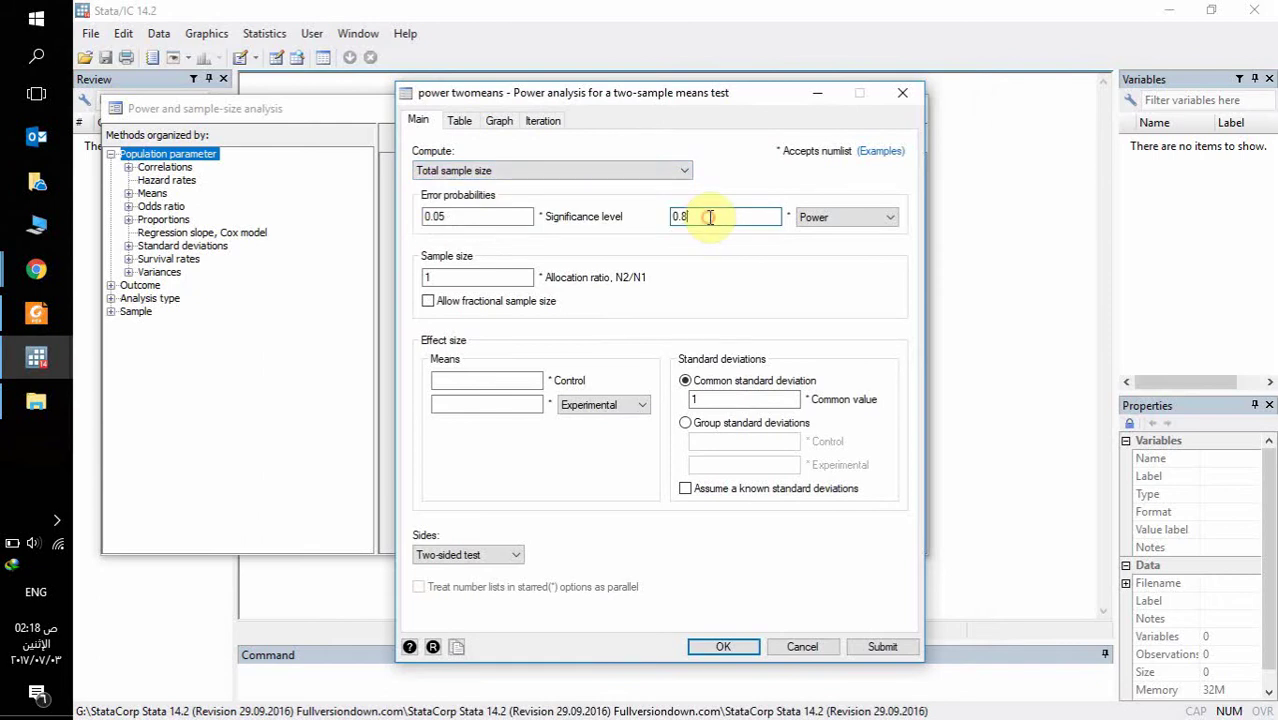
pyautogui.click(818, 230)
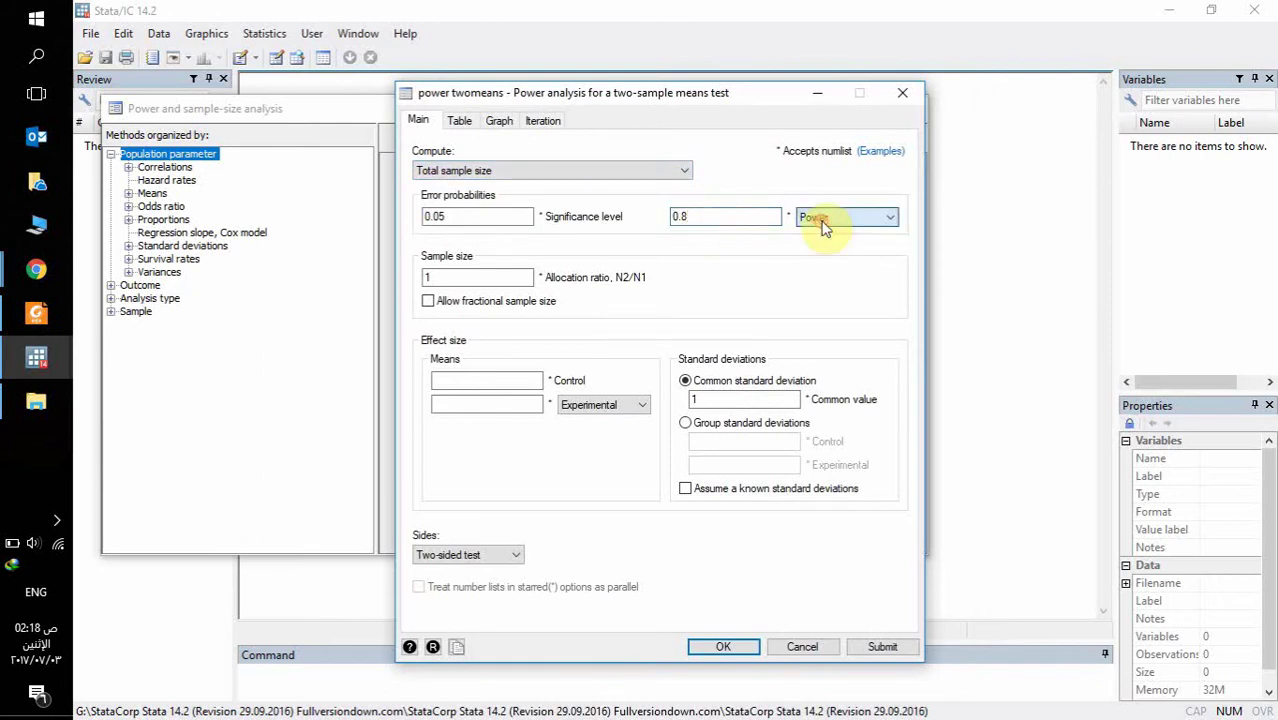
pyautogui.click(487, 277)
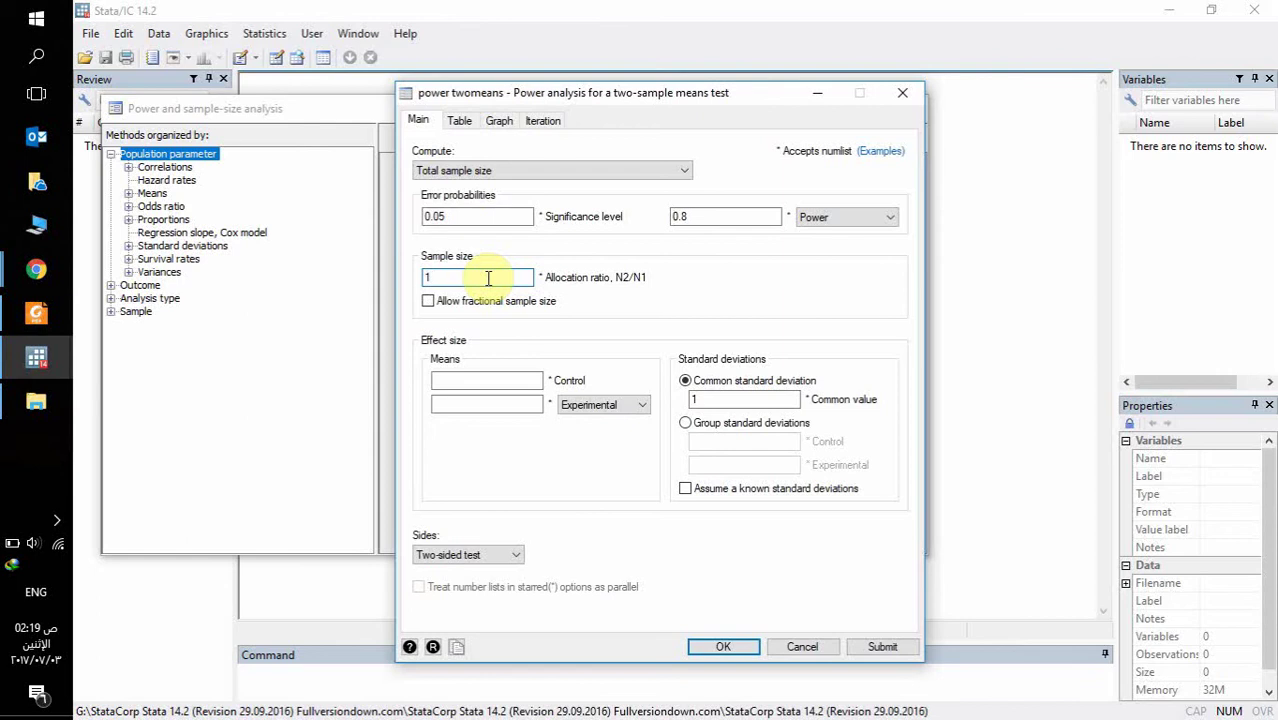
pyautogui.click(482, 381)
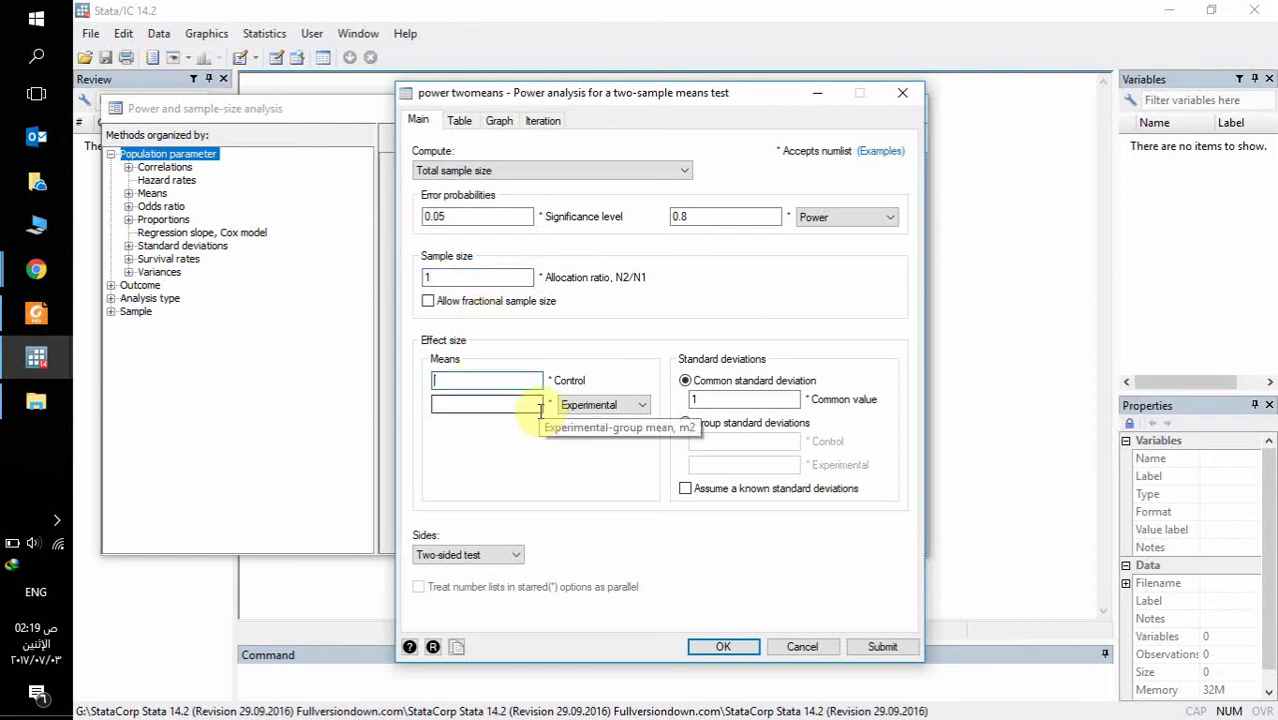
pyautogui.click(575, 405)
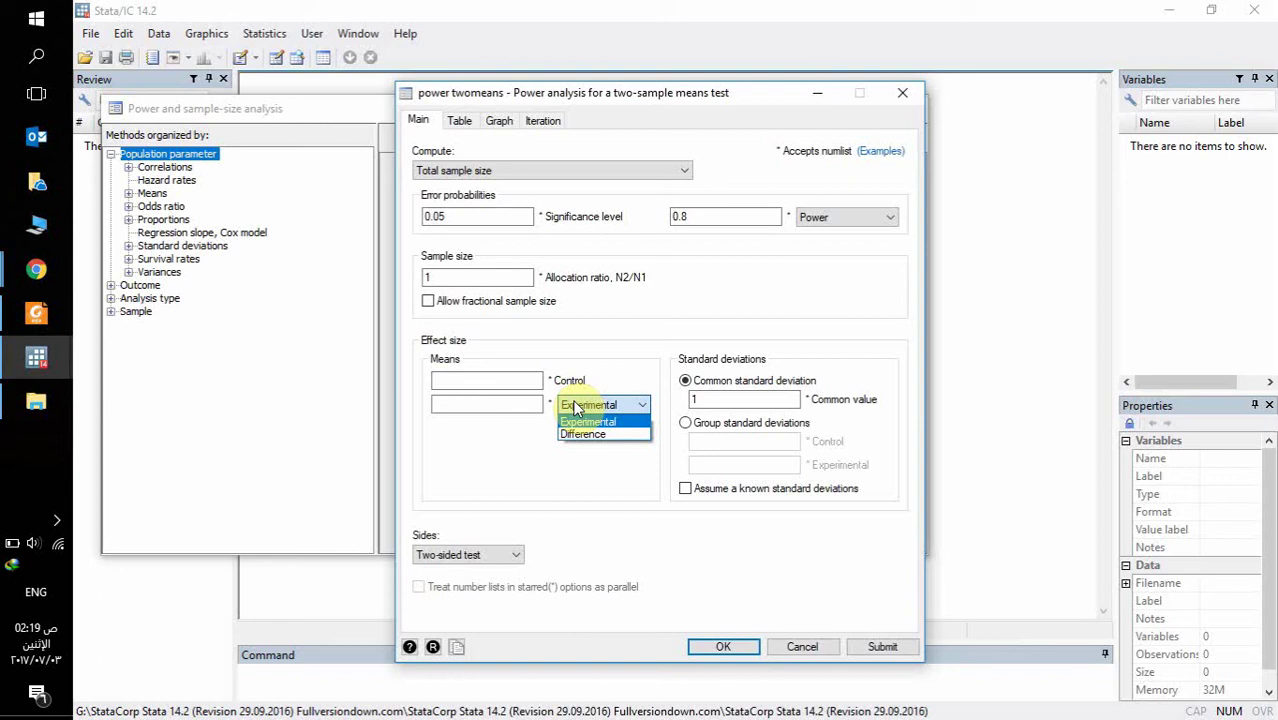
pyautogui.click(588, 421)
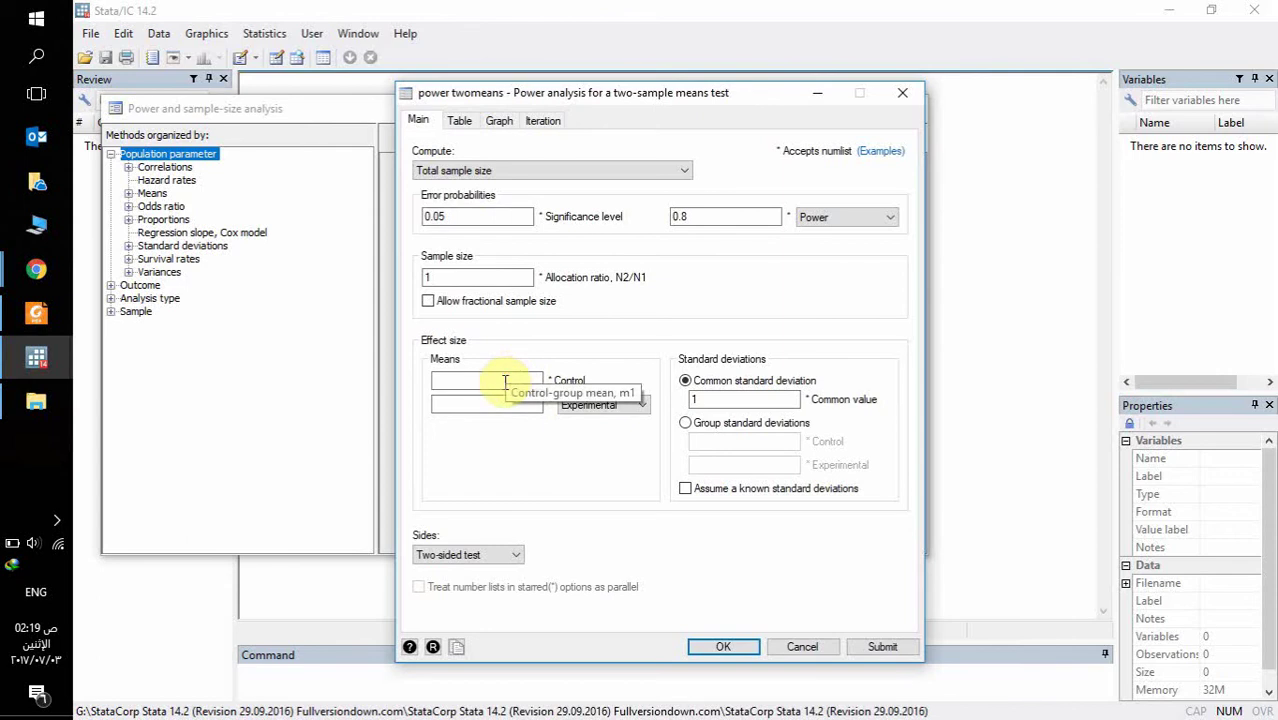
# Step: Copy the Pt group mean 18,322 from the Facebook post into the experimental mean field
pyautogui.moveTo(29, 275)
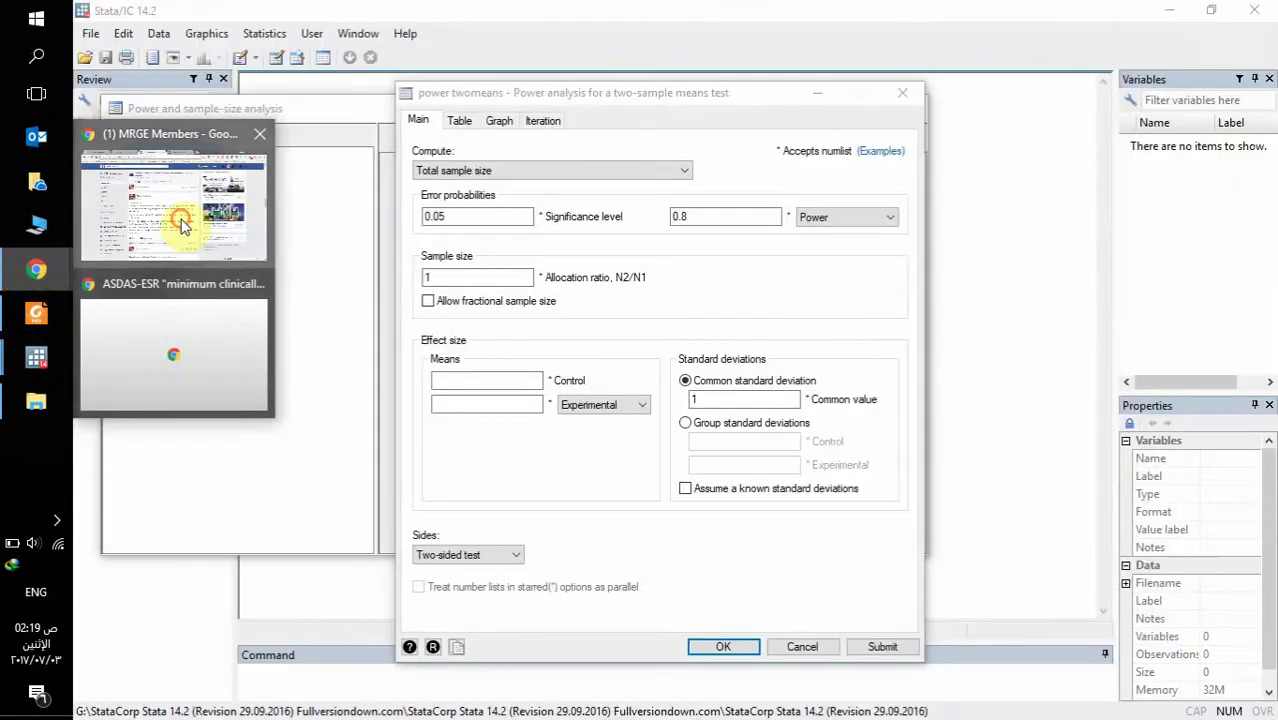
pyautogui.click(177, 223)
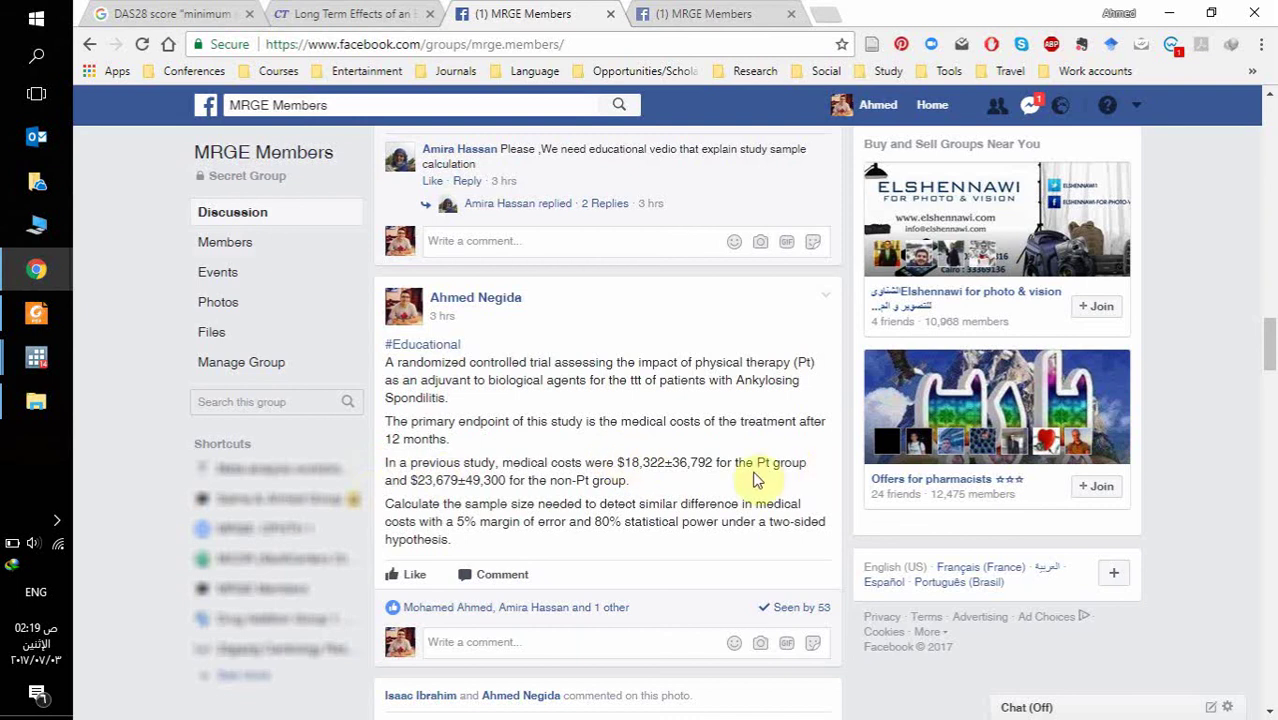
pyautogui.moveTo(631, 461); pyautogui.dragTo(671, 459)
pyautogui.hotkey('ctrl', 'c')
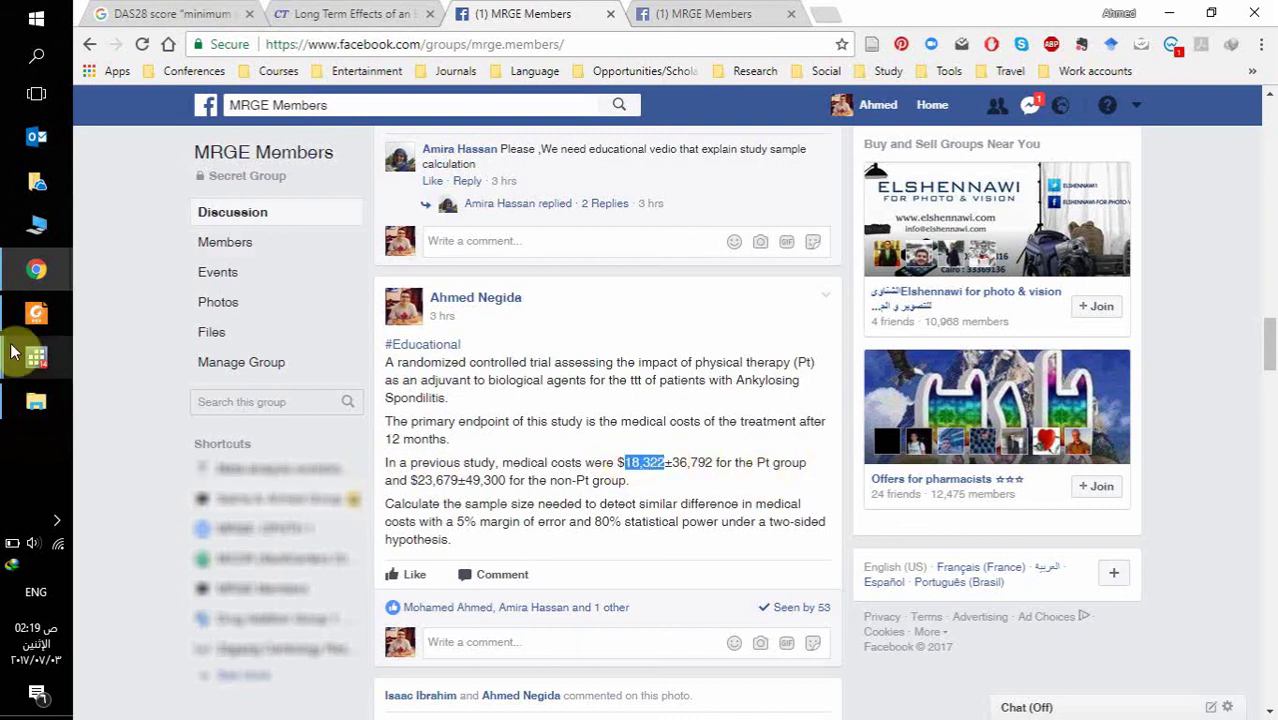
pyautogui.moveTo(36, 357)
pyautogui.click(178, 478)
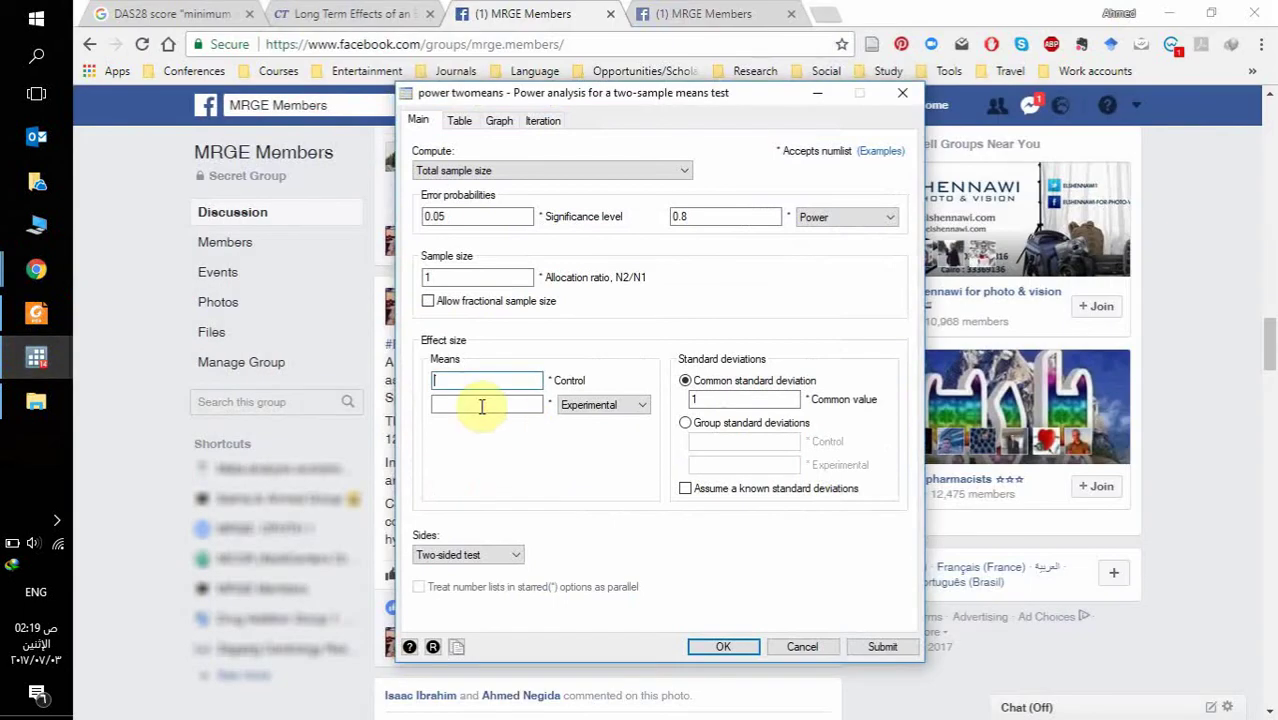
pyautogui.click(485, 402)
pyautogui.hotkey('ctrl', 'v')
pyautogui.click(453, 402)
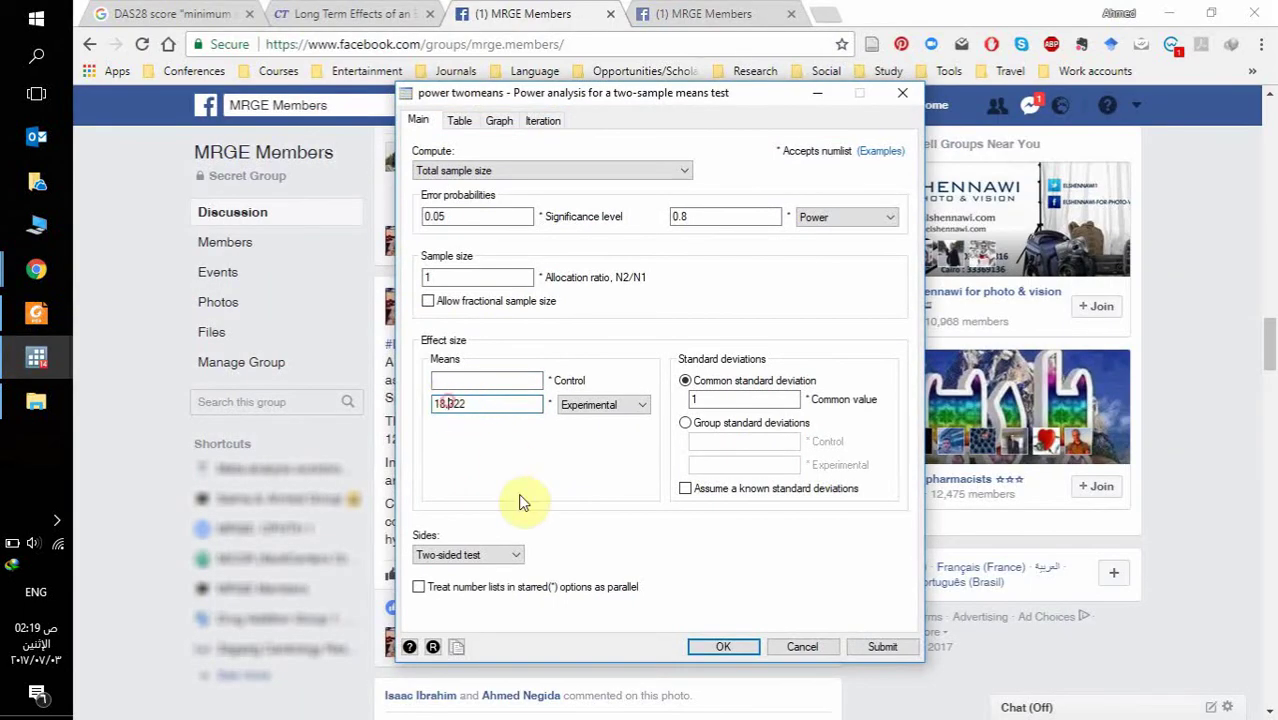
# Step: Copy the Pt group standard deviation 36,792 from the Facebook post
pyautogui.click(36, 269)
pyautogui.click(172, 200)
pyautogui.doubleClick(640, 462)
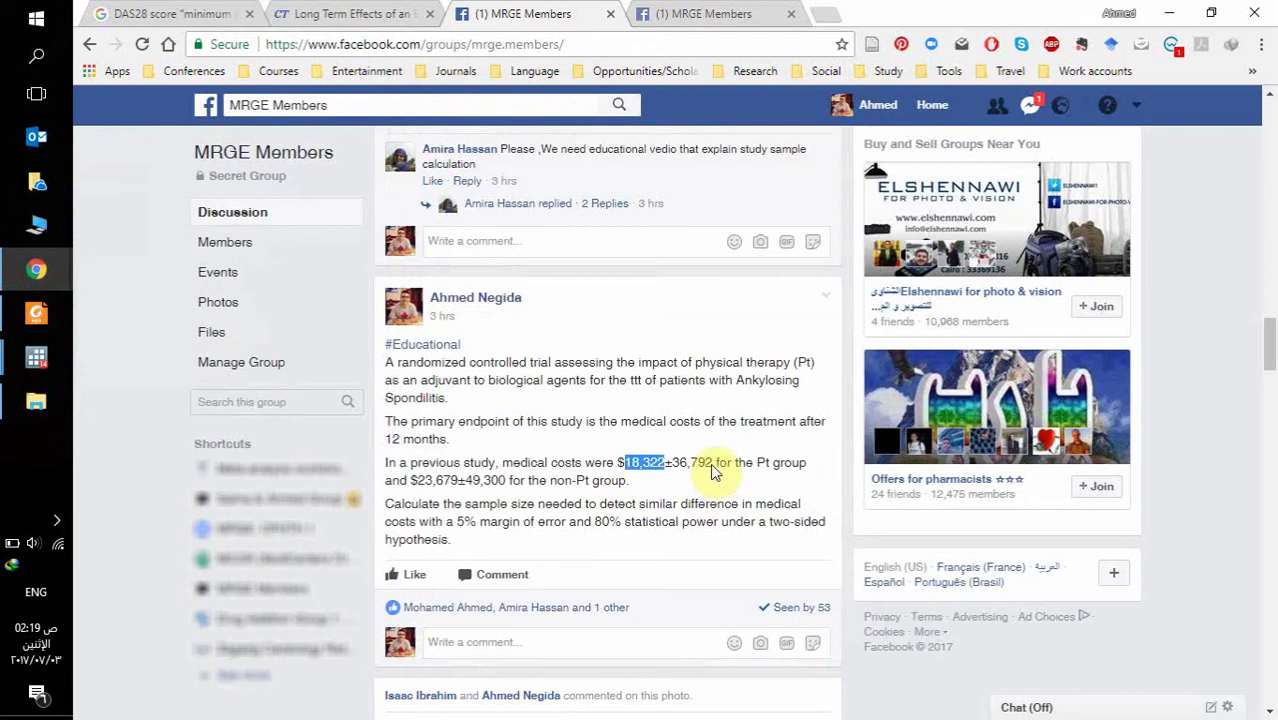
pyautogui.click(700, 463)
pyautogui.doubleClick(692, 463)
pyautogui.hotkey('ctrl', 'c')
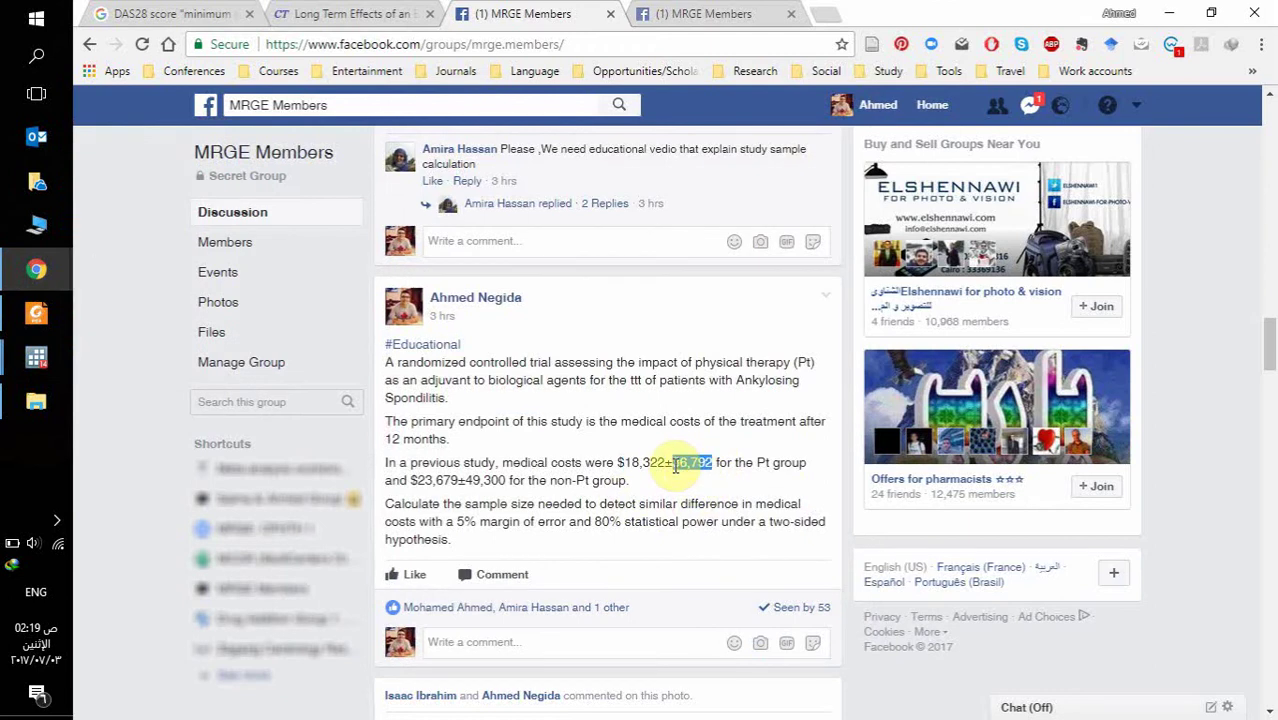
pyautogui.click(36, 357)
pyautogui.click(155, 460)
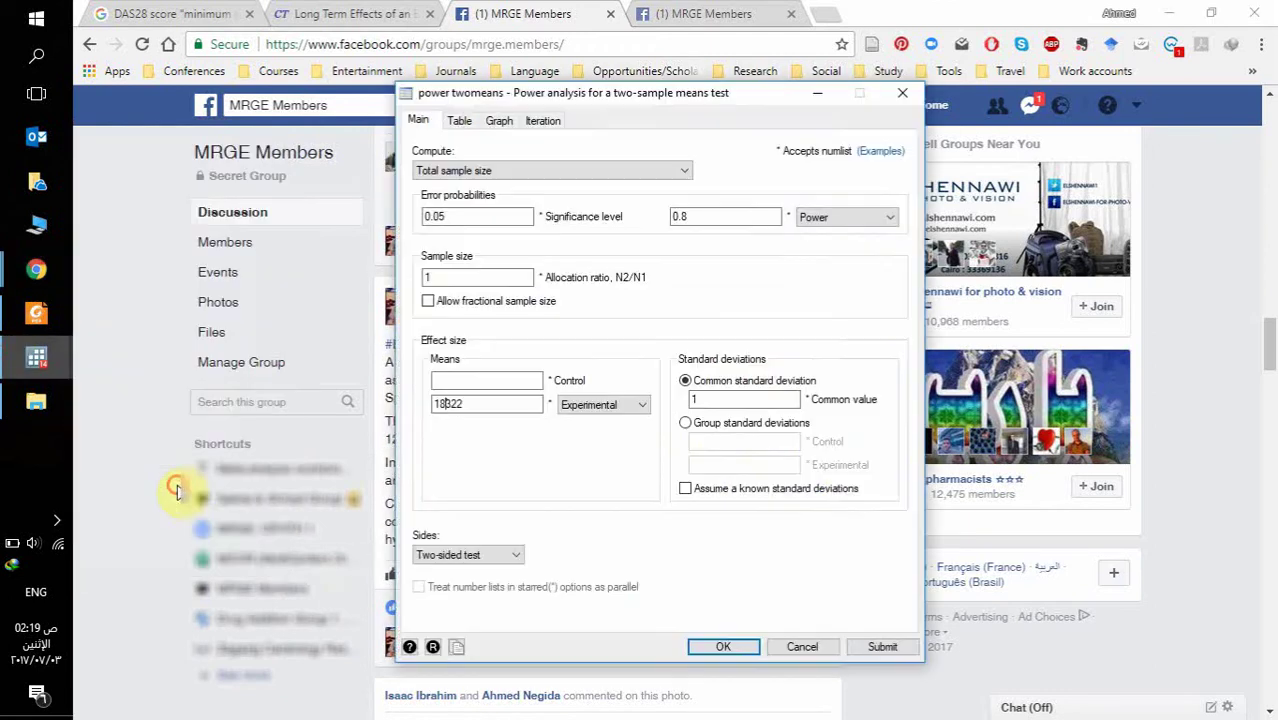
# Step: Switch to group standard deviations and enter 36,792 as the experimental SD
pyautogui.click(685, 423)
pyautogui.click(713, 443)
pyautogui.hotkey('ctrl', 'v')
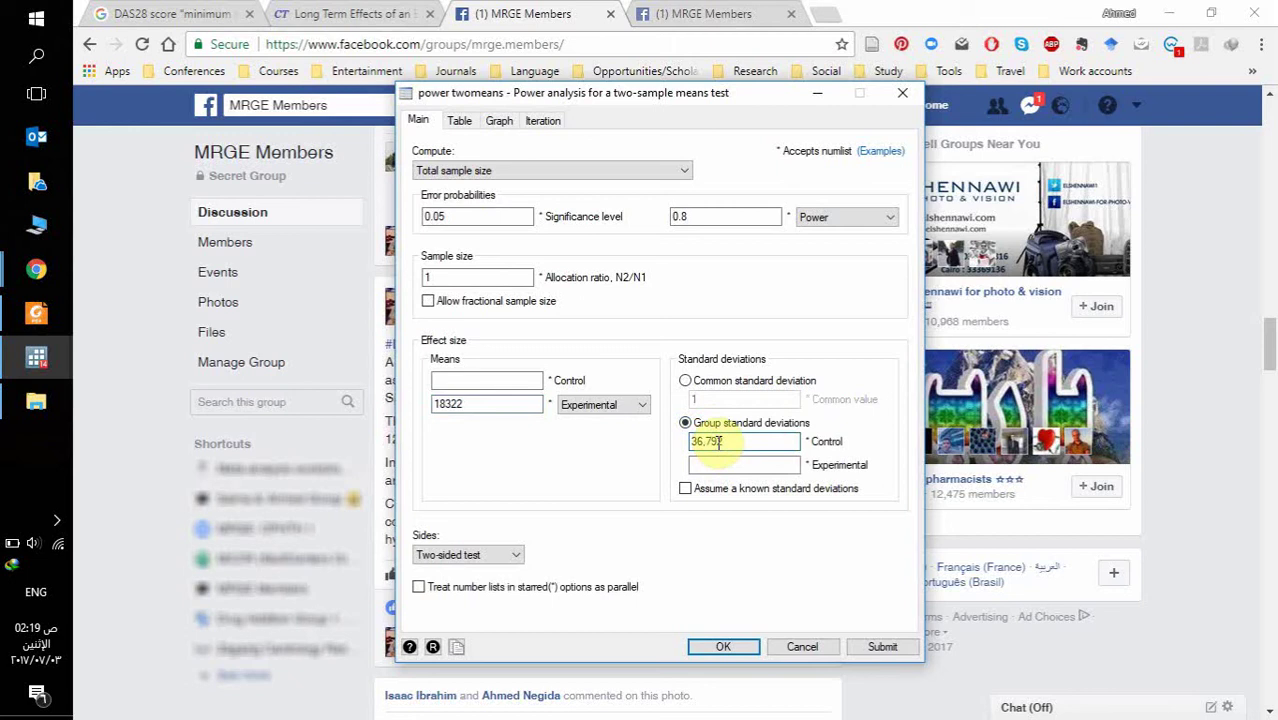
pyautogui.doubleClick(718, 443)
pyautogui.hotkey('ctrl', 'x')
pyautogui.click(750, 467)
pyautogui.hotkey('ctrl', 'v')
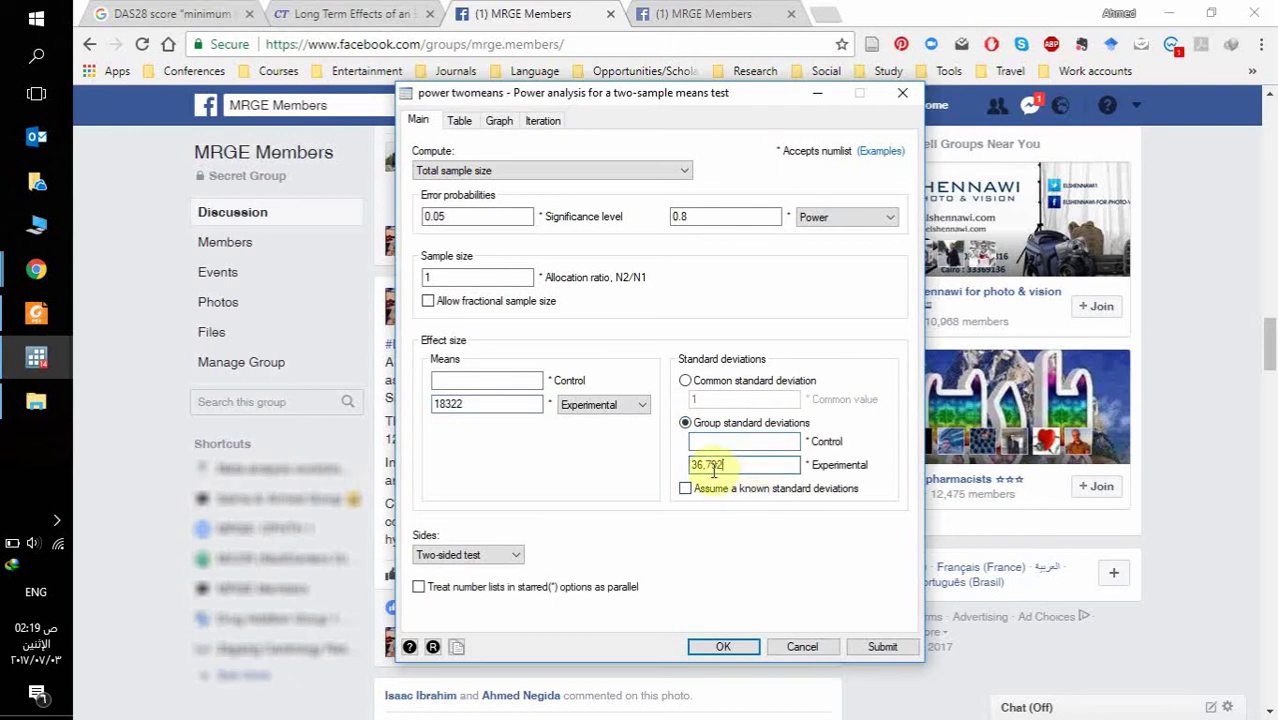
pyautogui.click(705, 464)
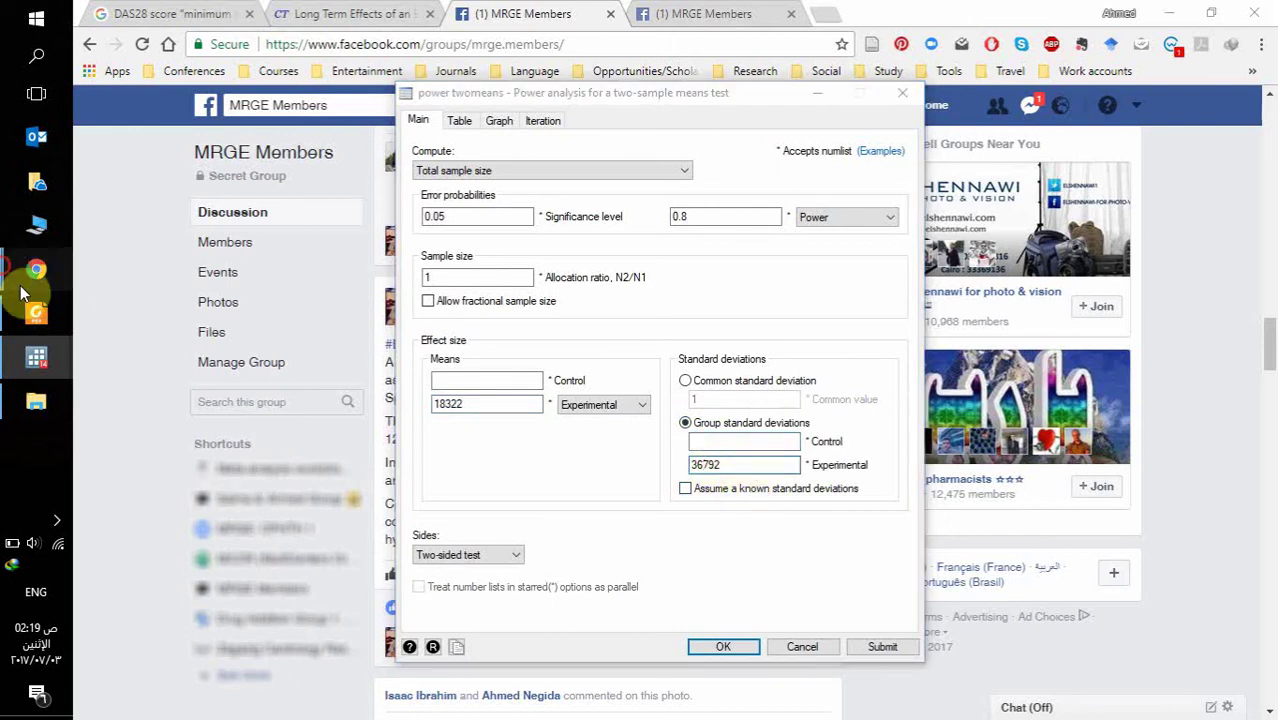
# Step: Copy the non-Pt mean from the post and enter 23679 as the control mean
pyautogui.moveTo(36, 269)
pyautogui.click(212, 196)
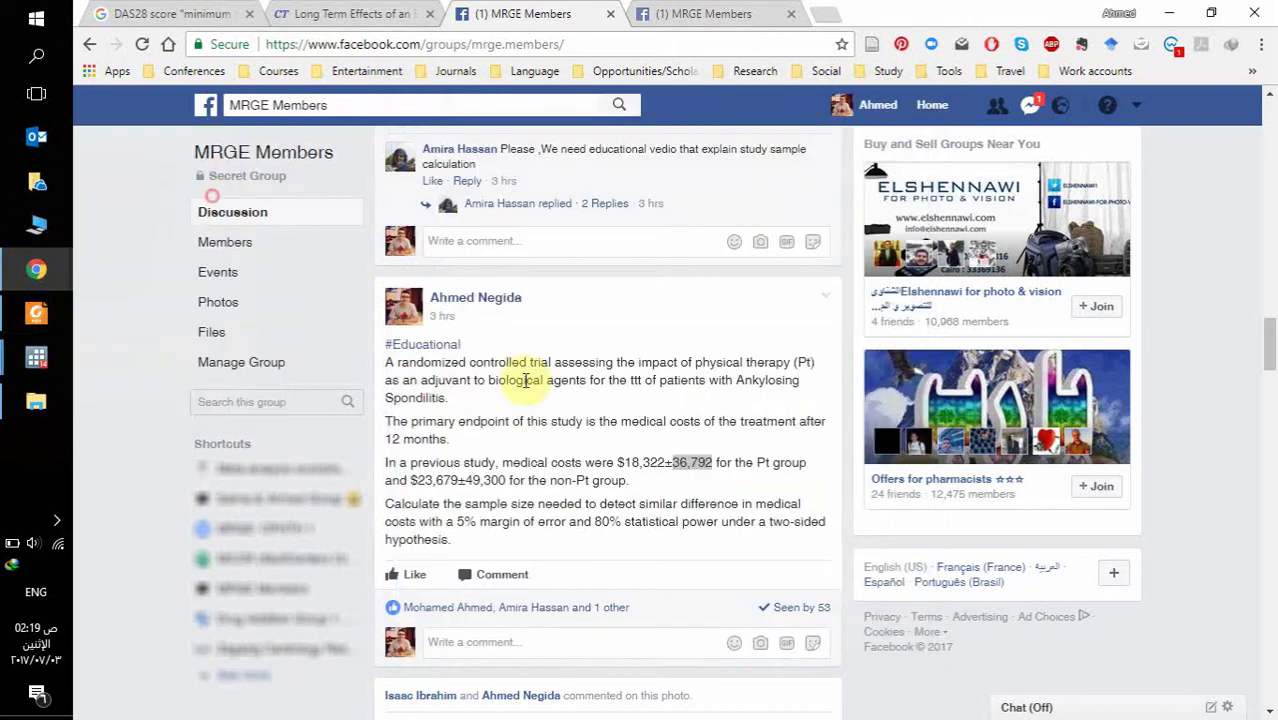
pyautogui.click(415, 479)
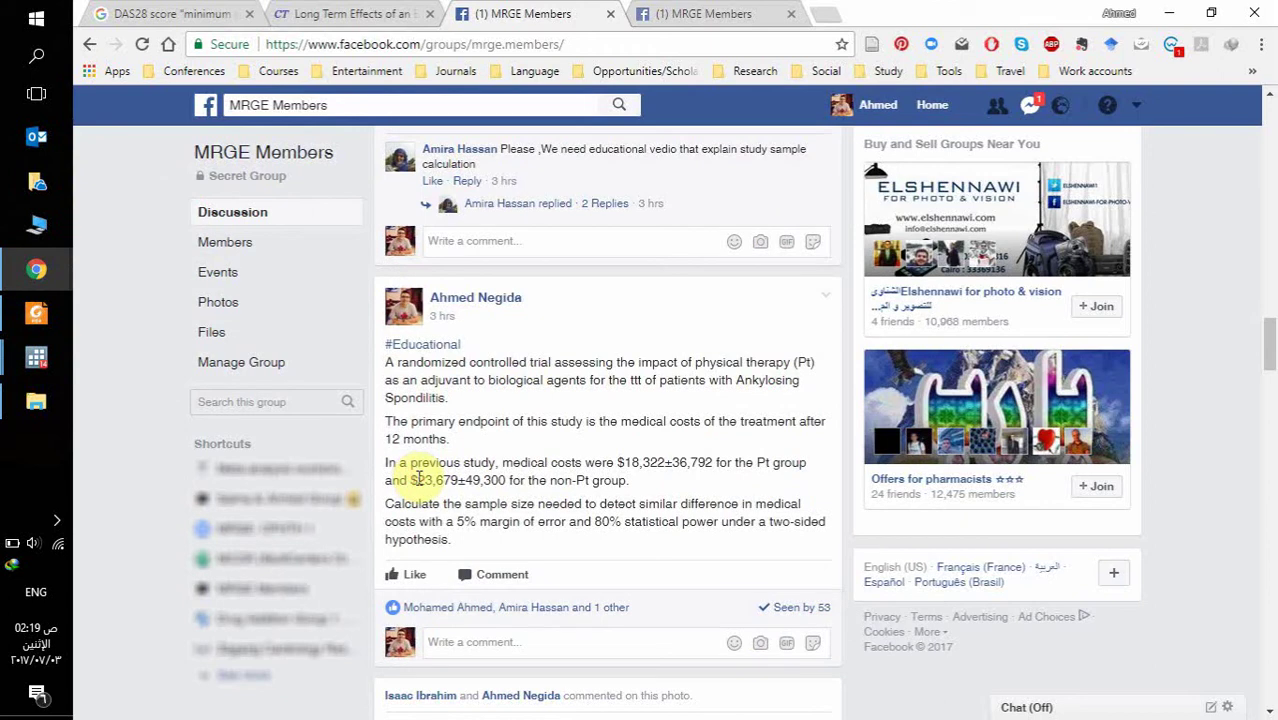
pyautogui.doubleClick(418, 479)
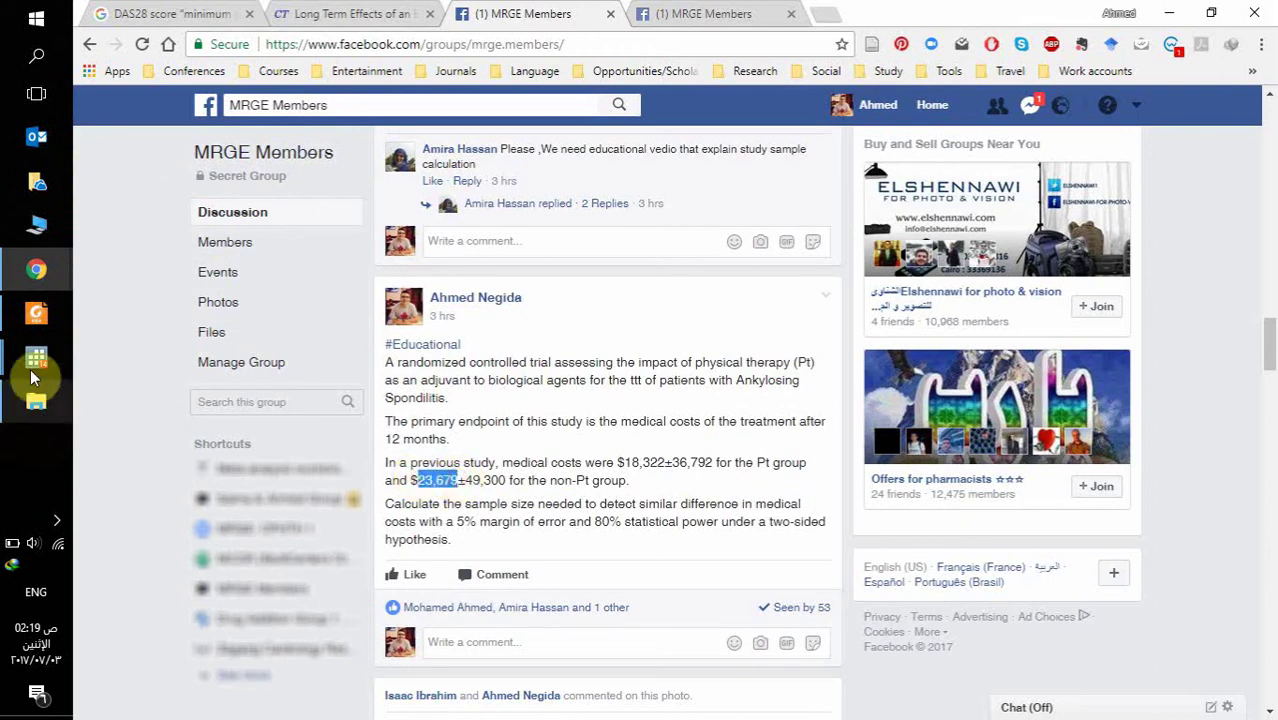
pyautogui.moveTo(36, 377)
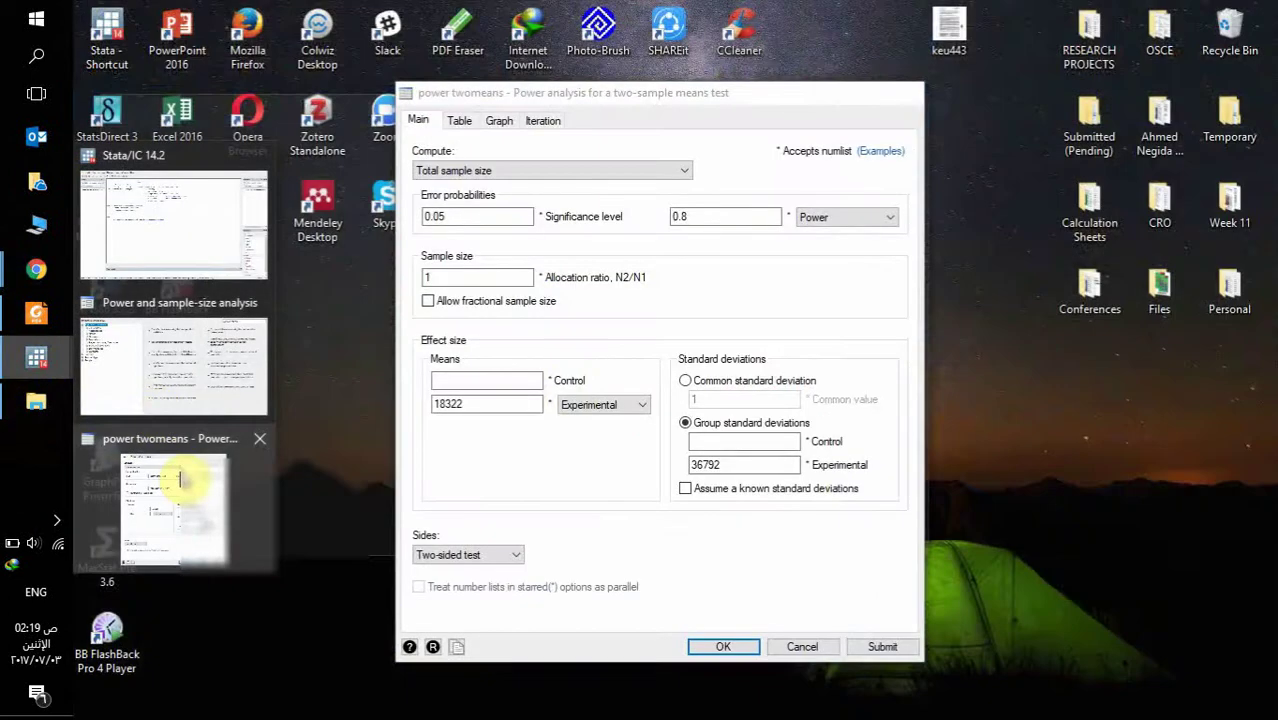
pyautogui.click(176, 470)
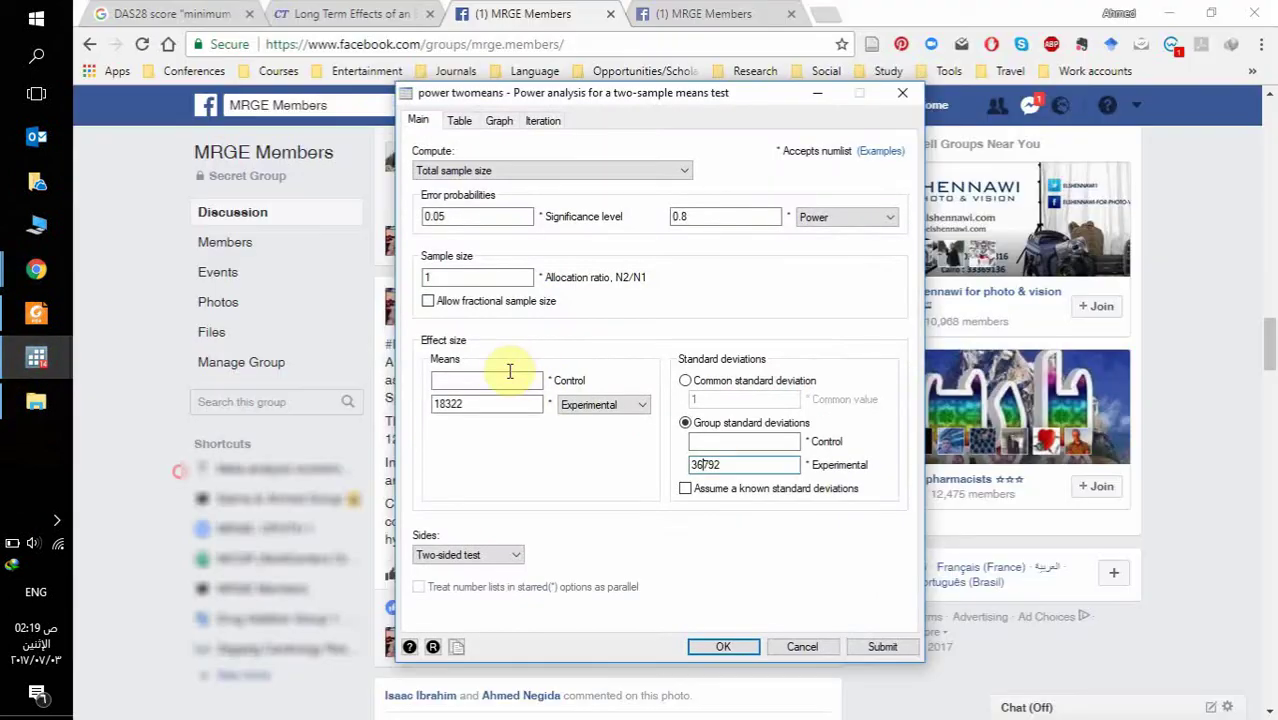
pyautogui.click(509, 376)
pyautogui.hotkey('ctrl', 'v')
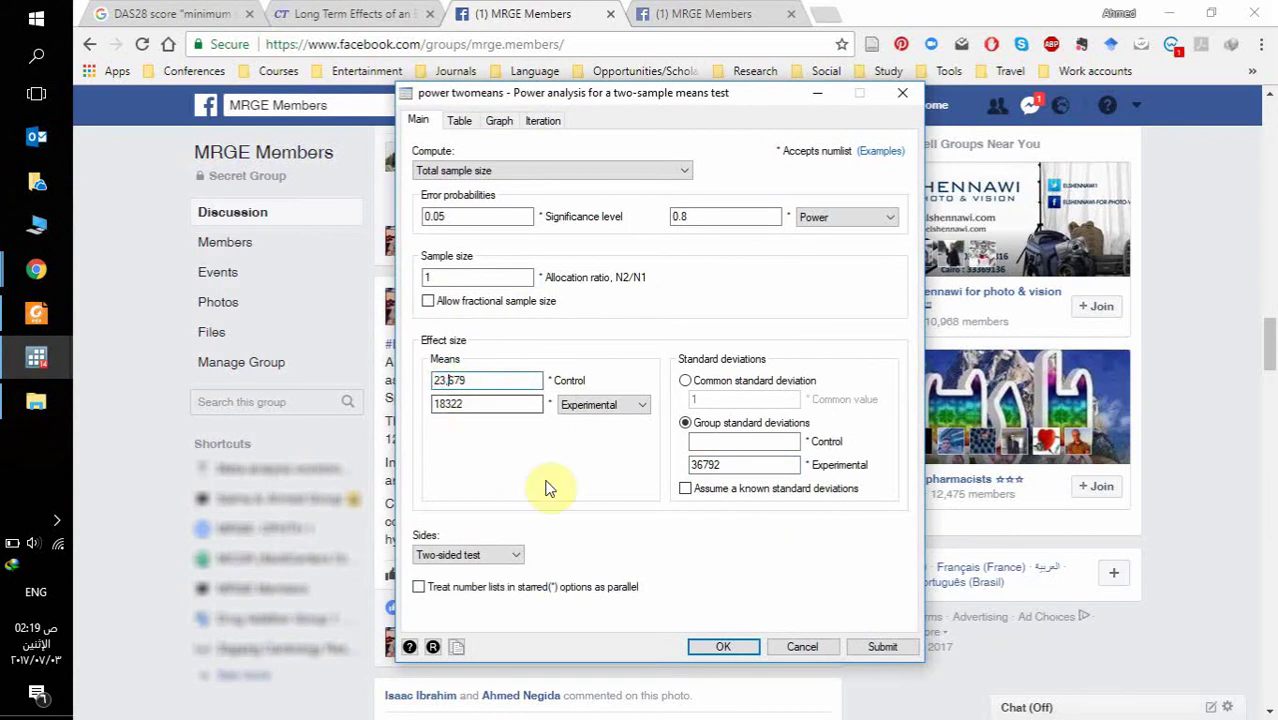
pyautogui.press('BackSpace')
# Step: Copy the non-Pt standard deviation 49,300 from the Facebook post
pyautogui.moveTo(36, 357)
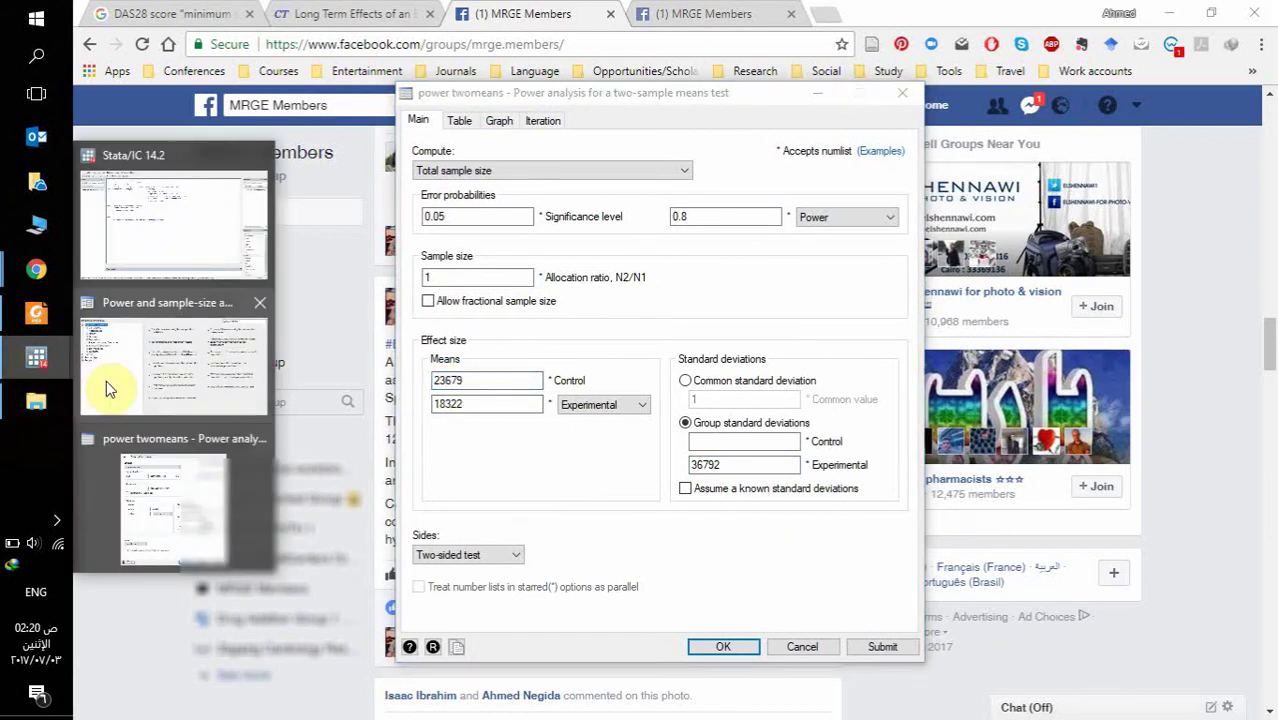
pyautogui.click(150, 235)
pyautogui.moveTo(36, 275)
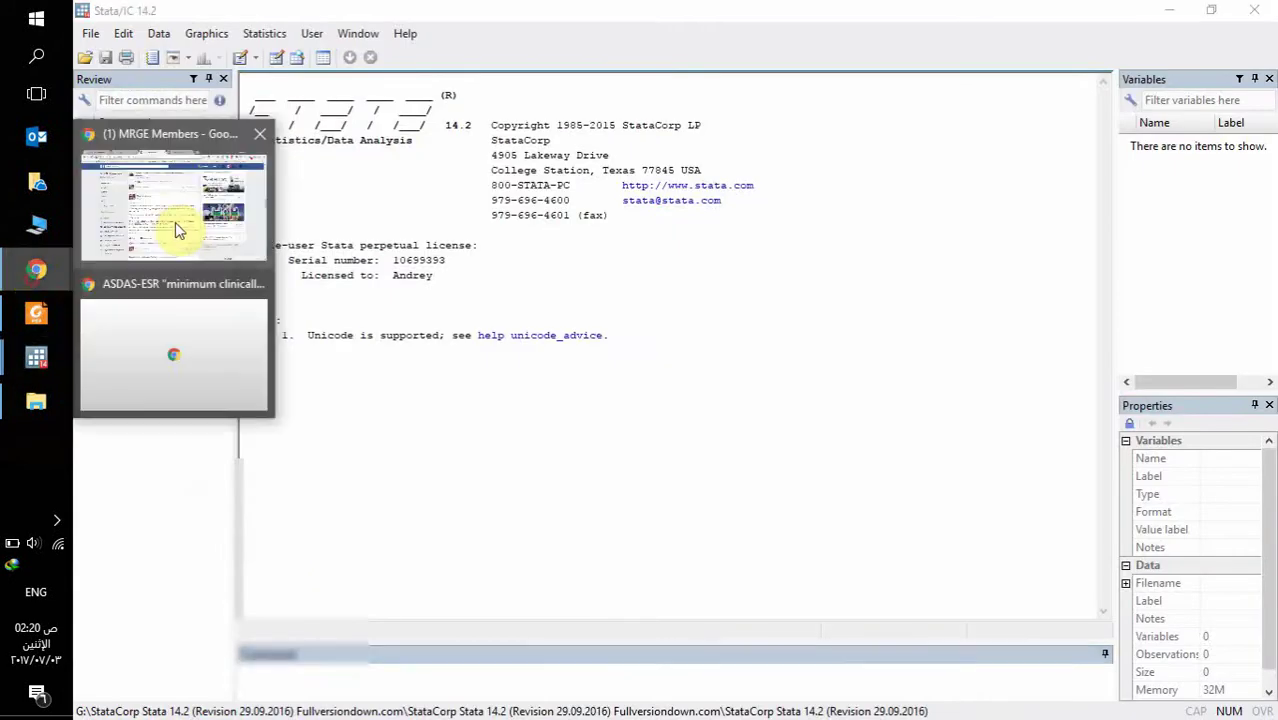
pyautogui.click(175, 230)
pyautogui.doubleClick(455, 481)
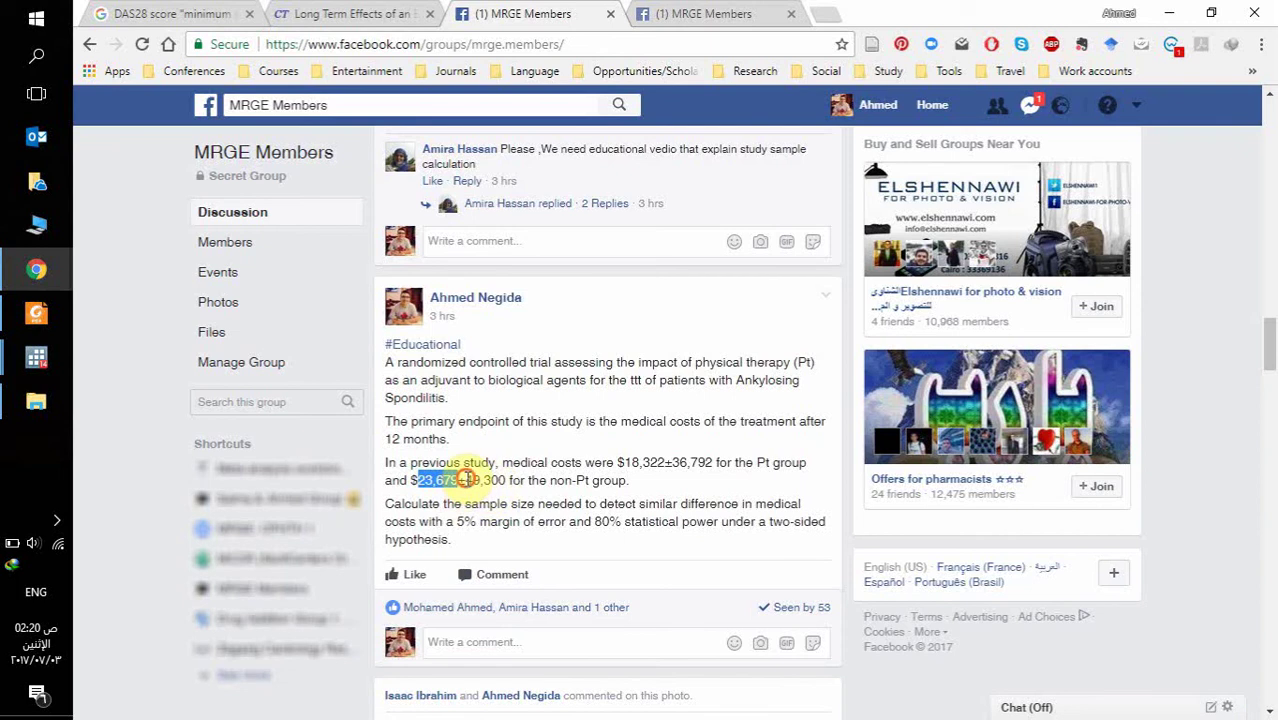
pyautogui.doubleClick(486, 481)
pyautogui.hotkey('ctrl', 'c')
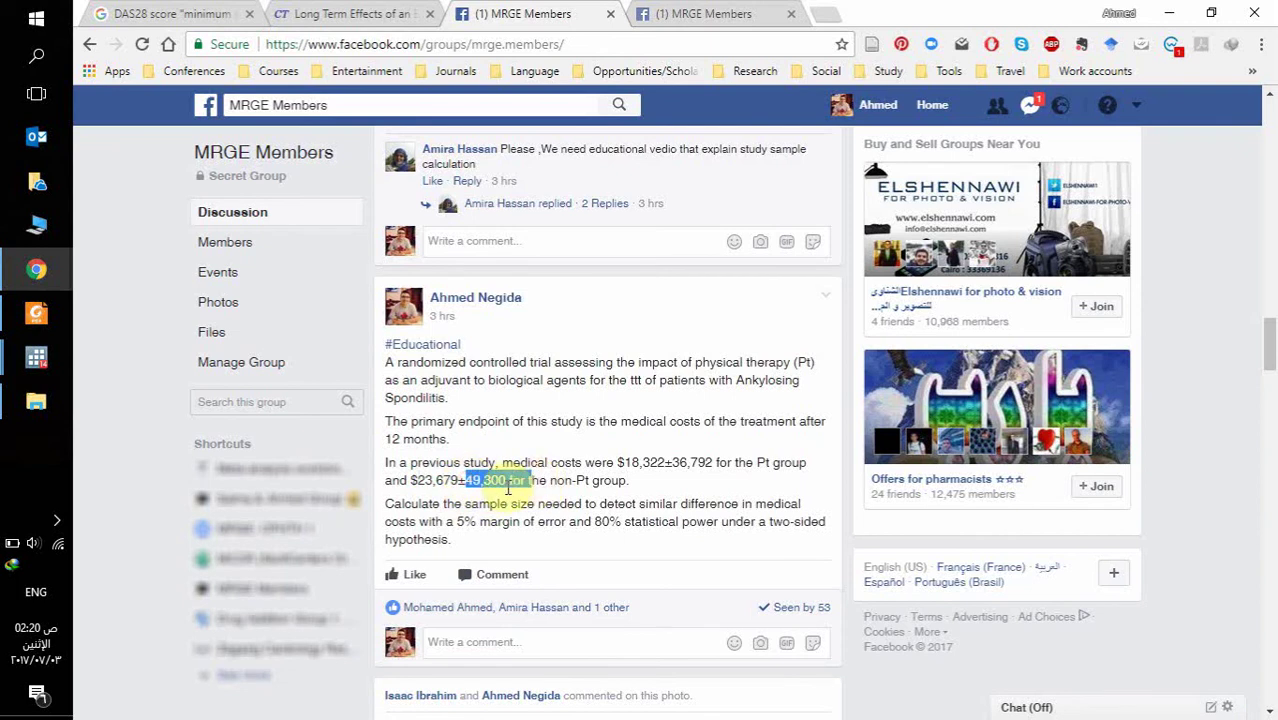
pyautogui.click(1160, 18)
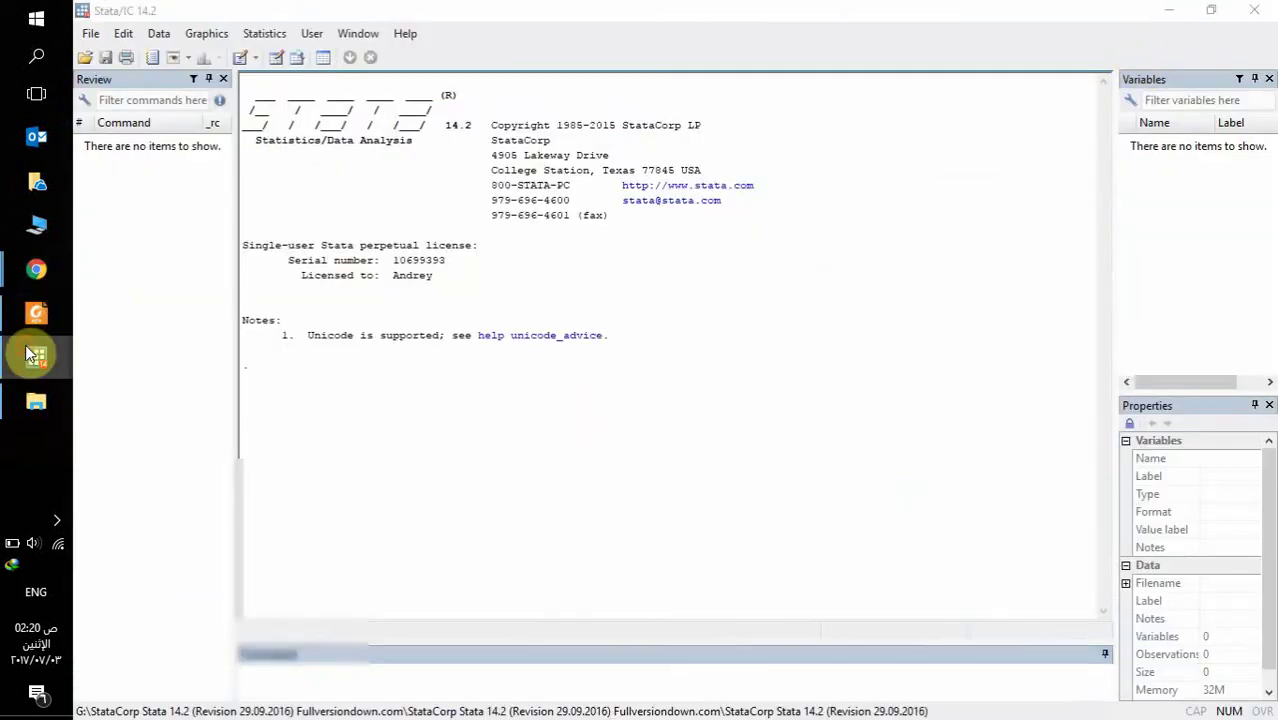
# Step: Enter 49300 as the control standard deviation, removing the comma
pyautogui.moveTo(33, 356)
pyautogui.click(114, 440)
pyautogui.click(740, 443)
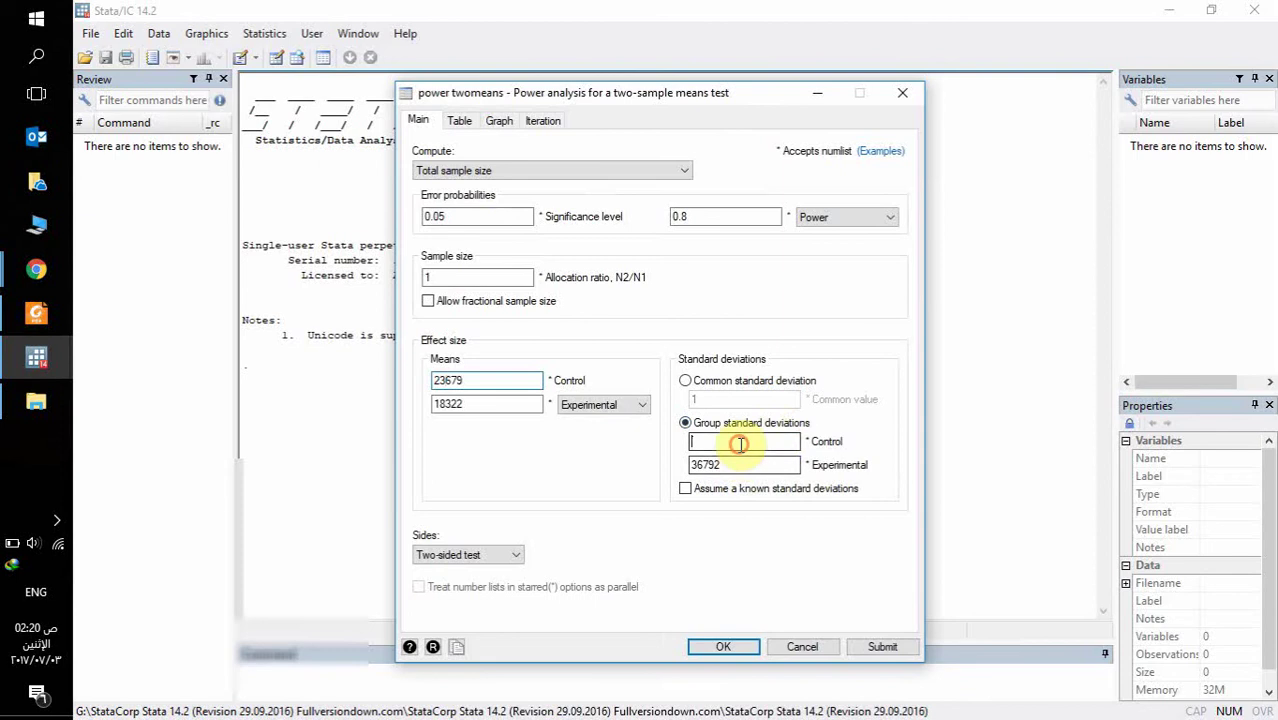
pyautogui.hotkey('ctrl', 'v')
pyautogui.click(706, 441)
pyautogui.press('BackSpace')
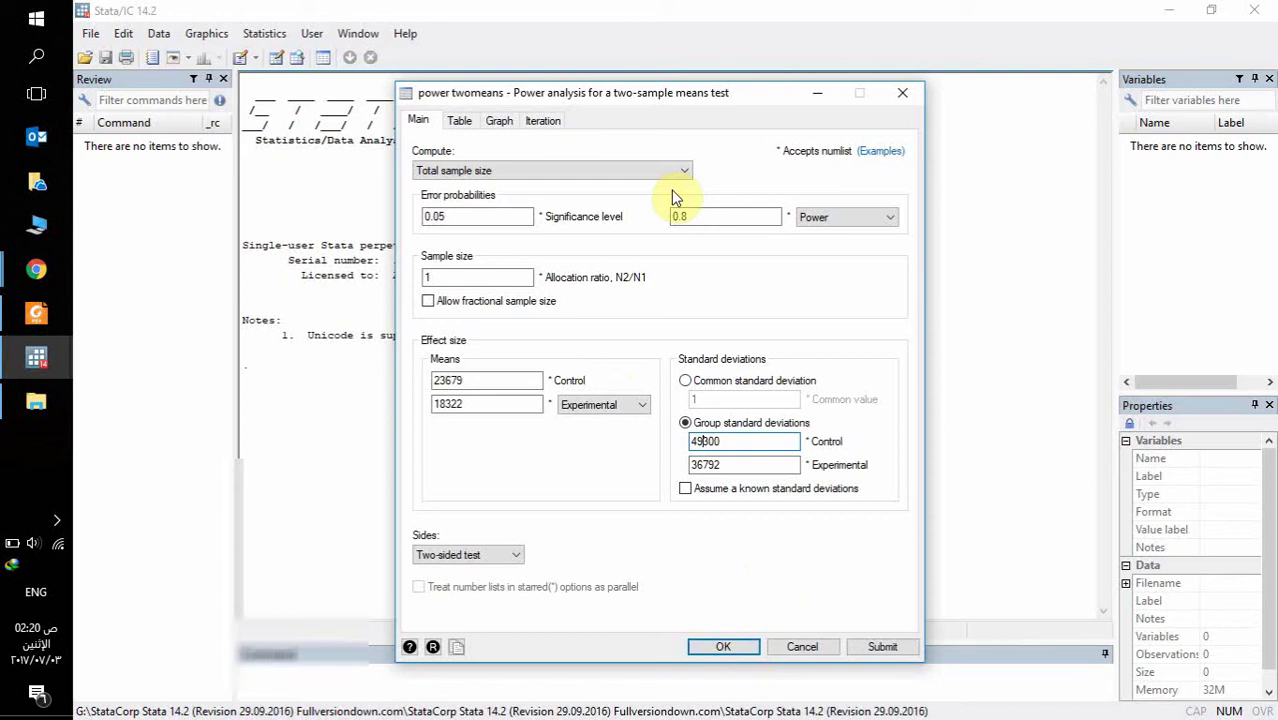
pyautogui.moveTo(696, 93); pyautogui.dragTo(926, 52)
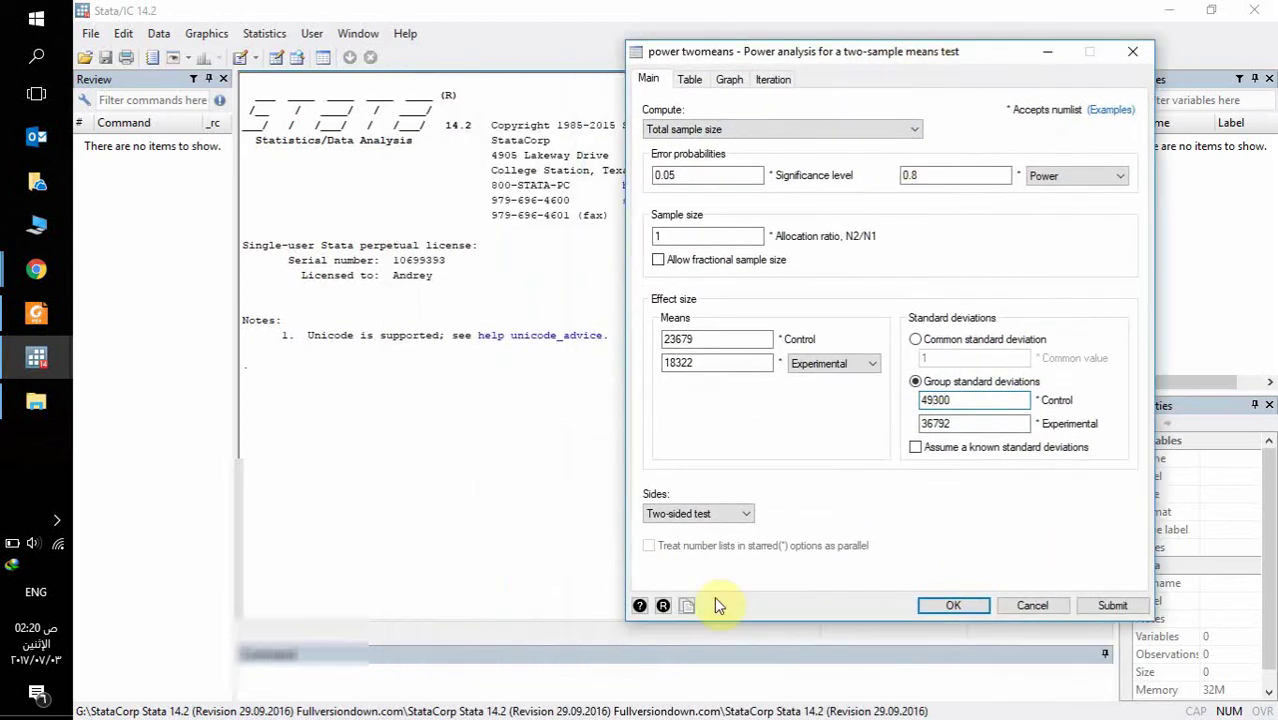
# Step: Run the two-sided test and highlight the estimated total N of 2074, 1037 per group
pyautogui.click(700, 513)
pyautogui.click(707, 518)
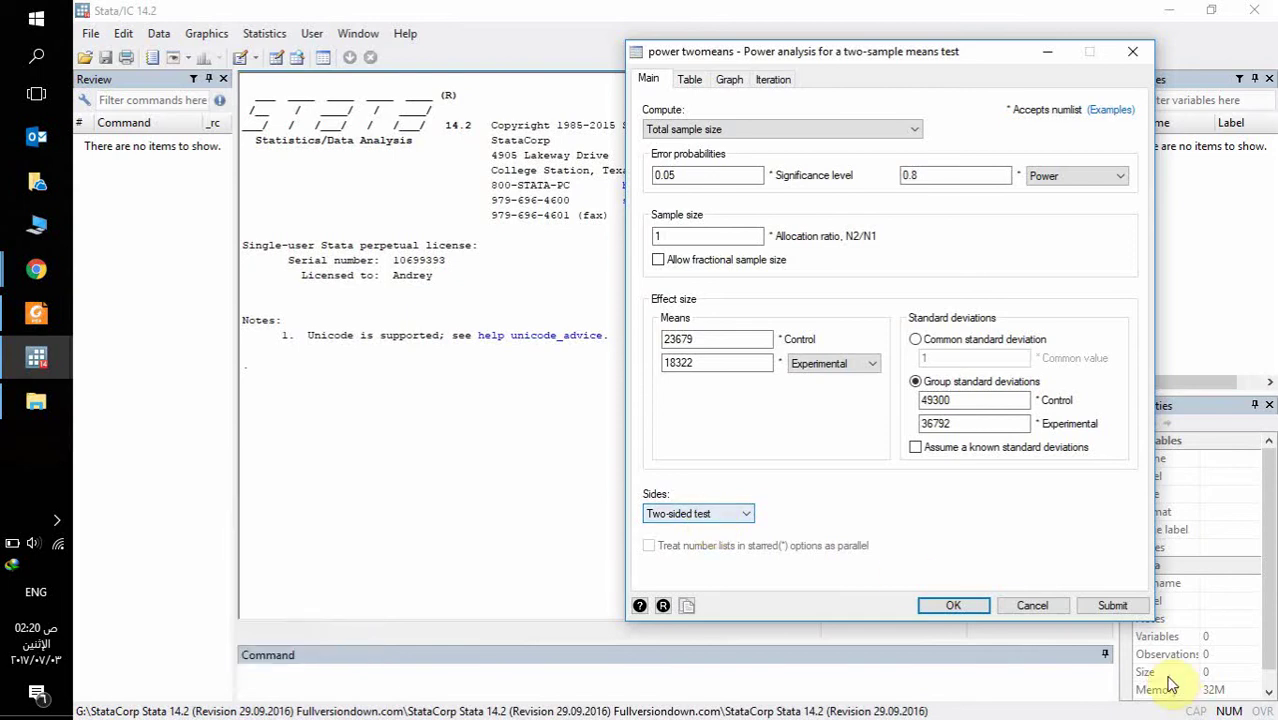
pyautogui.click(1112, 606)
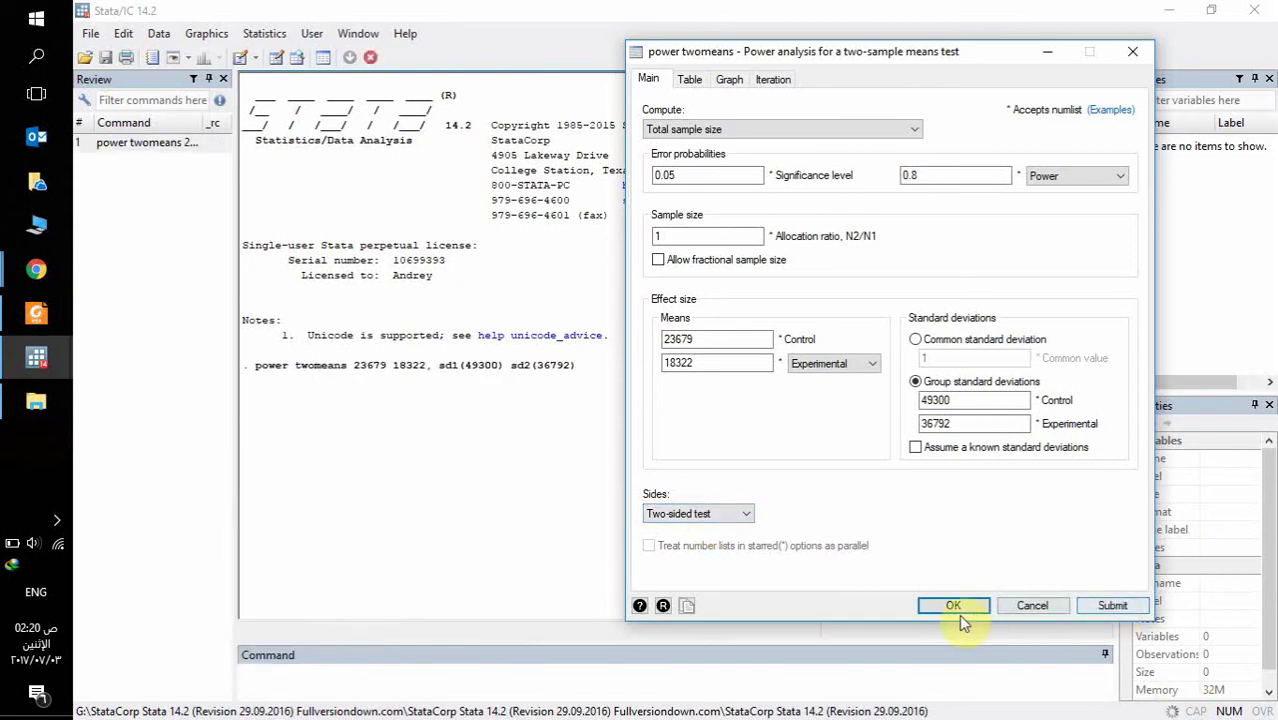
pyautogui.moveTo(805, 50); pyautogui.dragTo(982, 39)
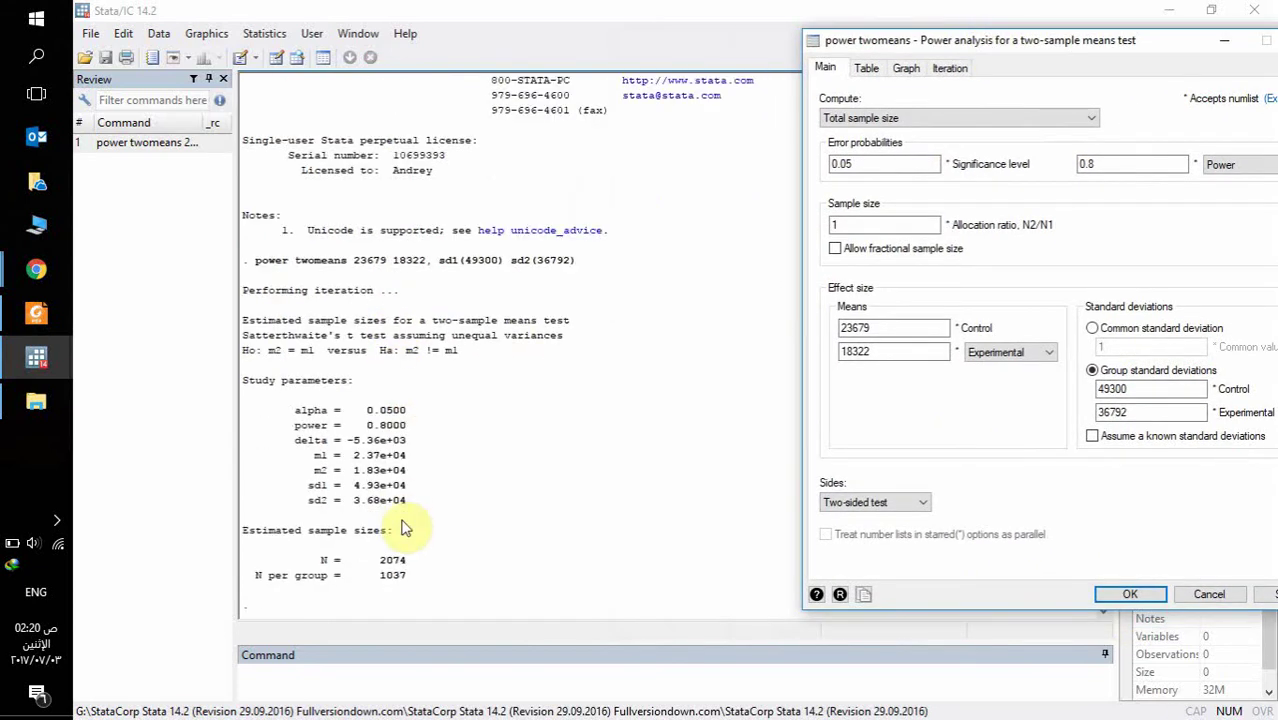
pyautogui.moveTo(410, 580); pyautogui.dragTo(320, 565)
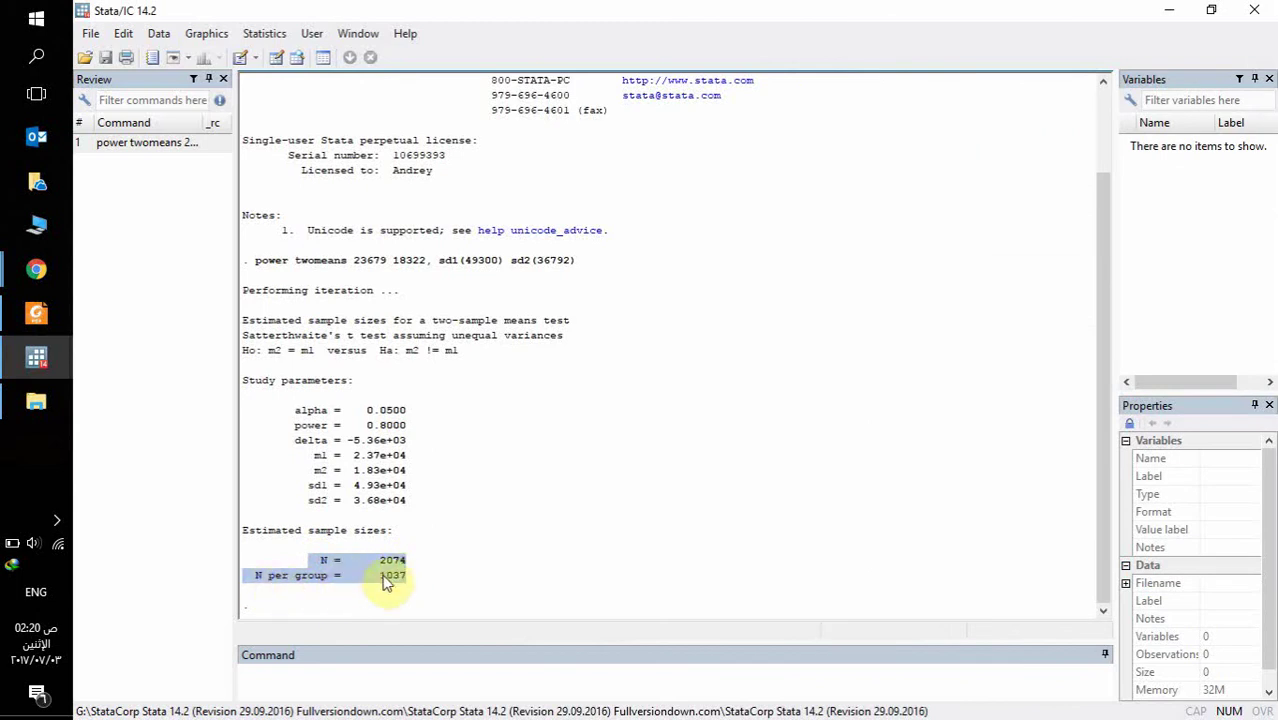
# Step: Go to the MRGE Members group's rheumatoid arthritis post and select 'DAS28 score'
pyautogui.click(58, 276)
pyautogui.click(174, 206)
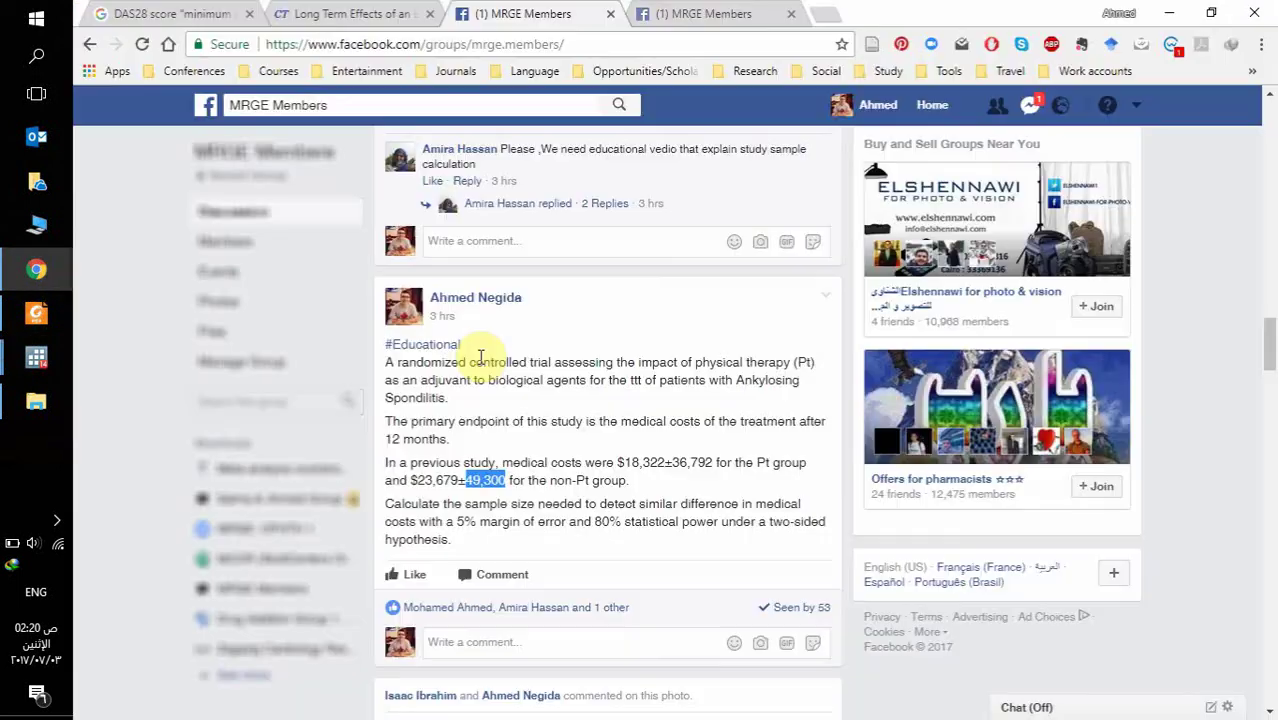
pyautogui.scroll(2, 605, 420)
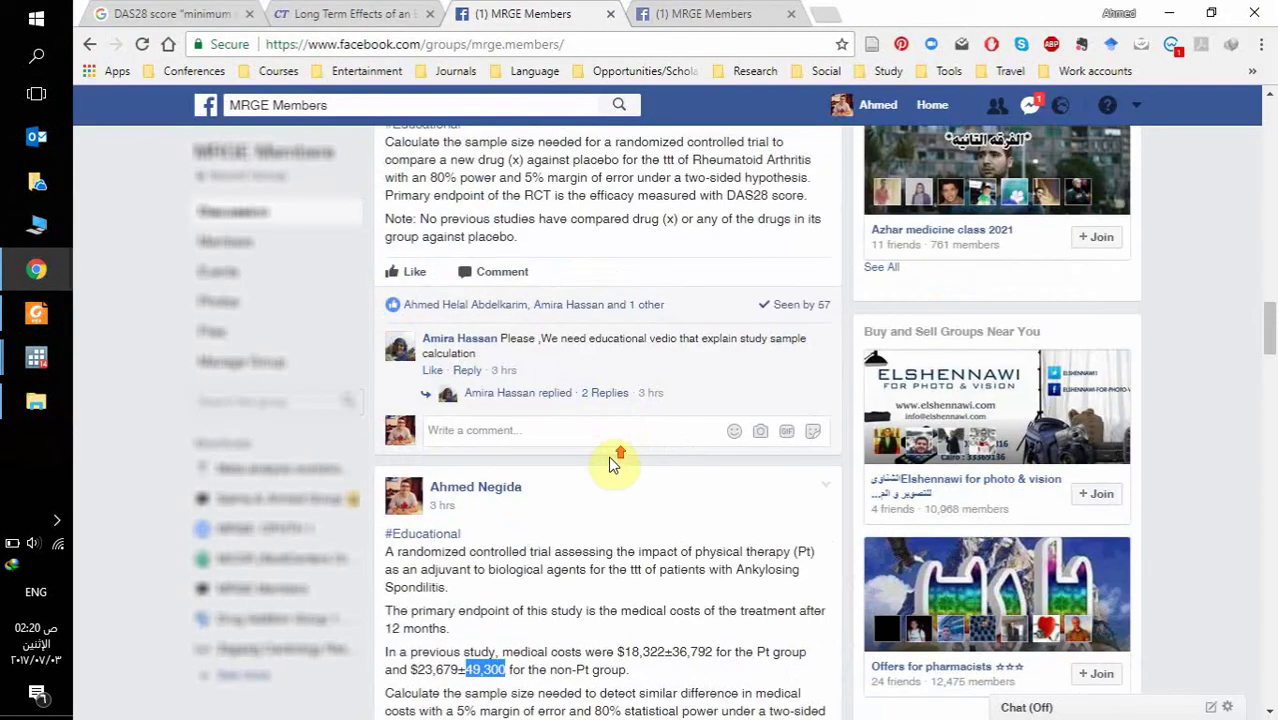
pyautogui.scroll(1, 616, 456)
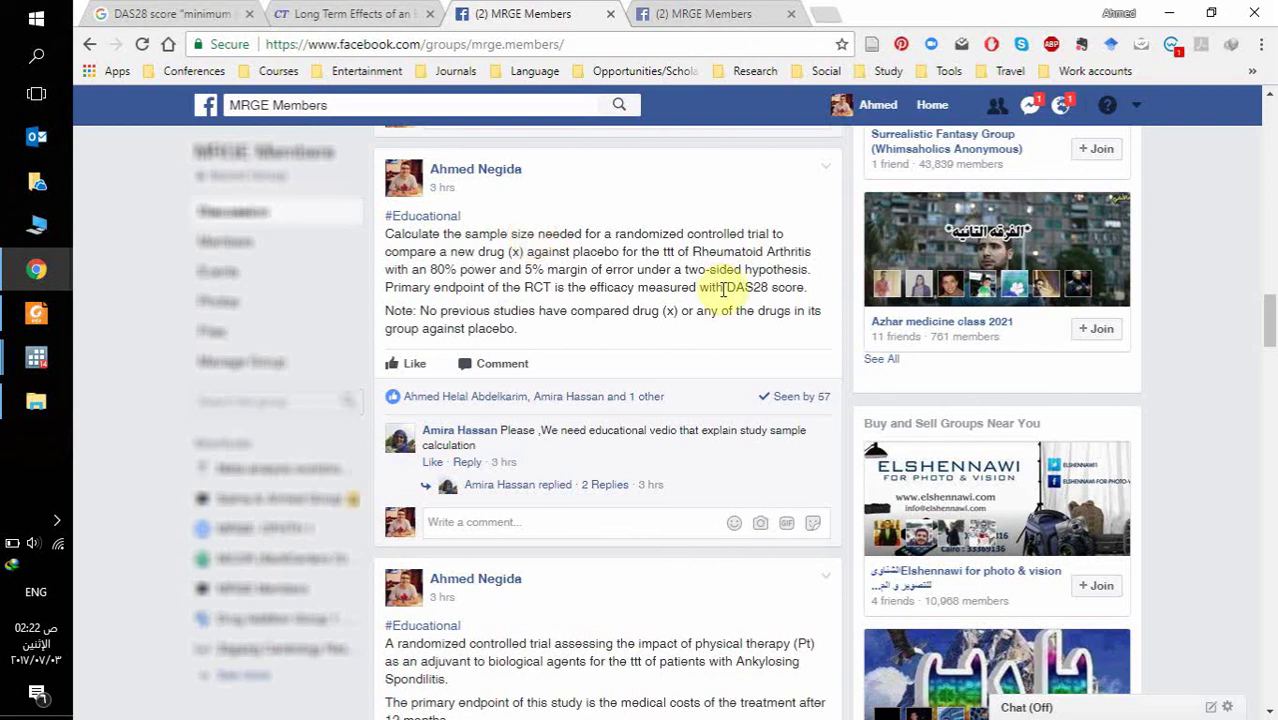
pyautogui.moveTo(727, 287); pyautogui.dragTo(806, 289)
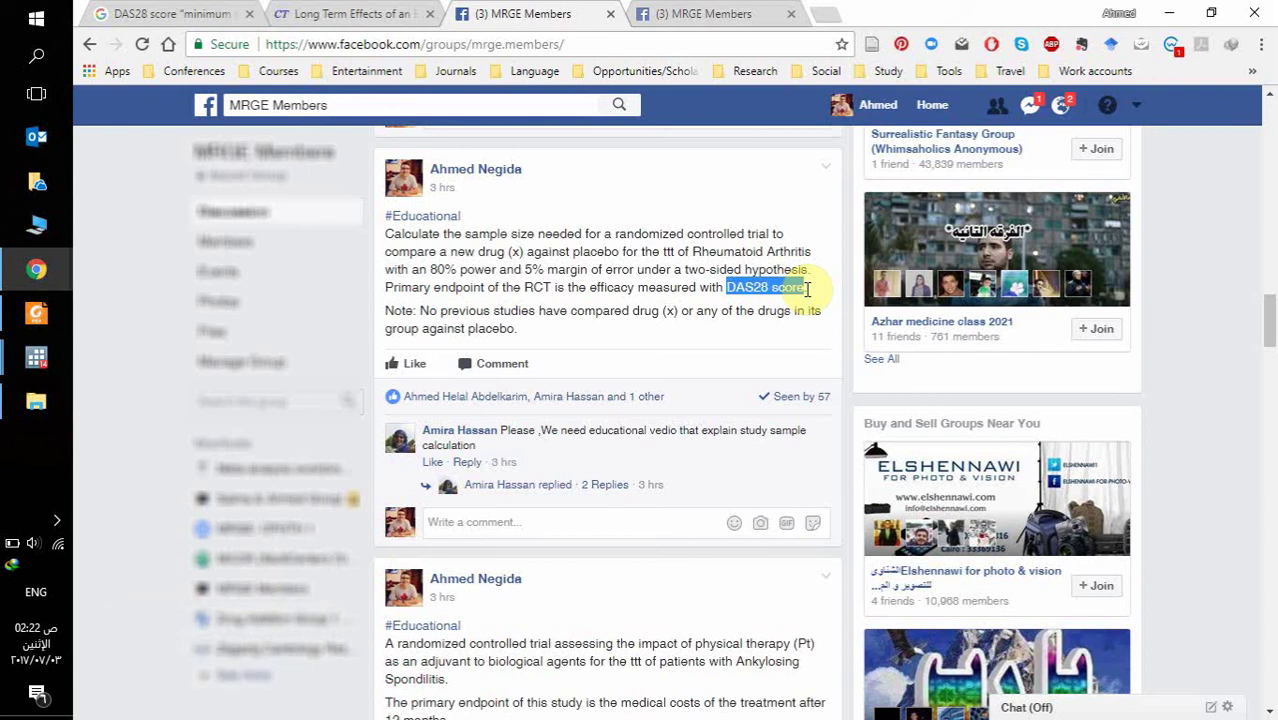
pyautogui.click(178, 14)
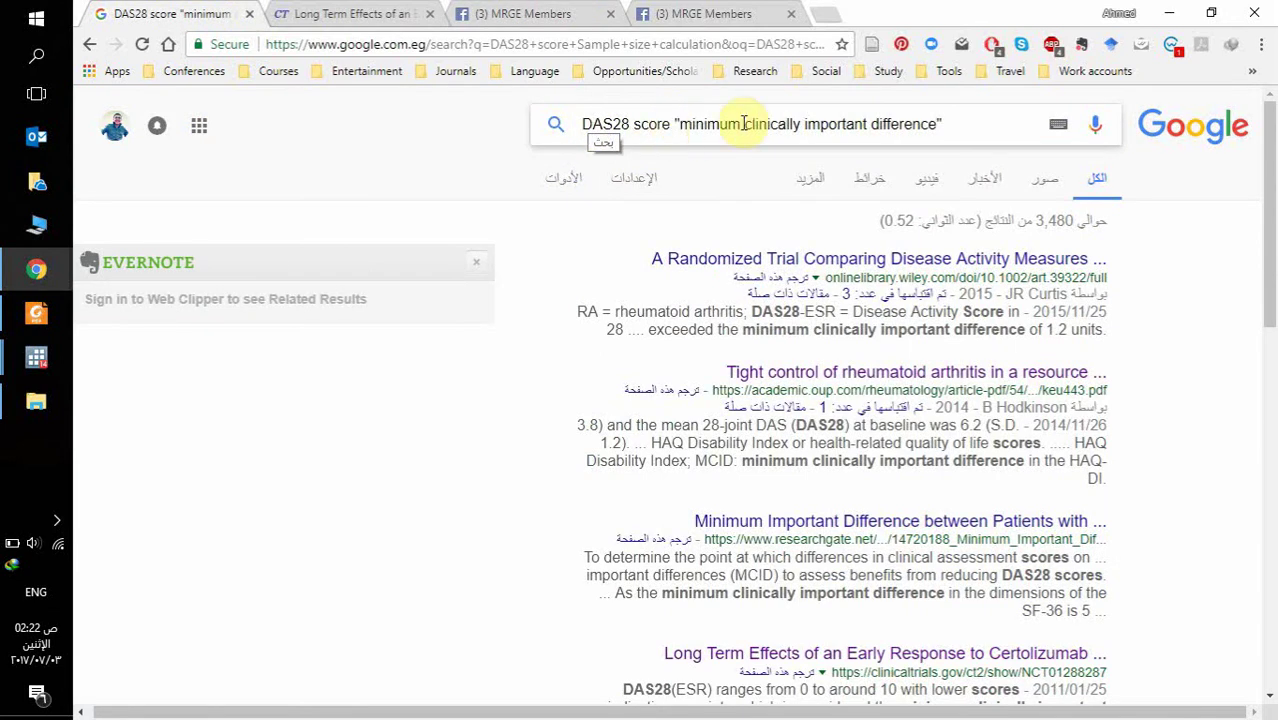
pyautogui.scroll(-1, 845, 377)
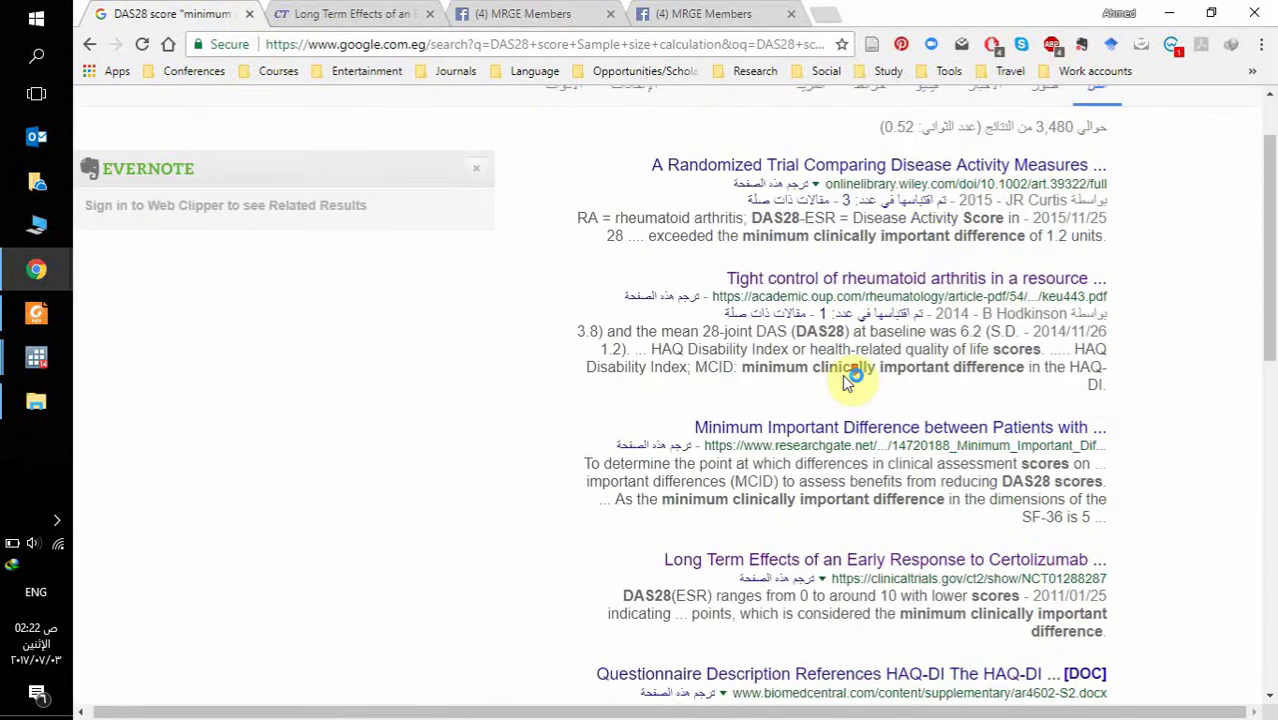
pyautogui.scroll(-3, 845, 378)
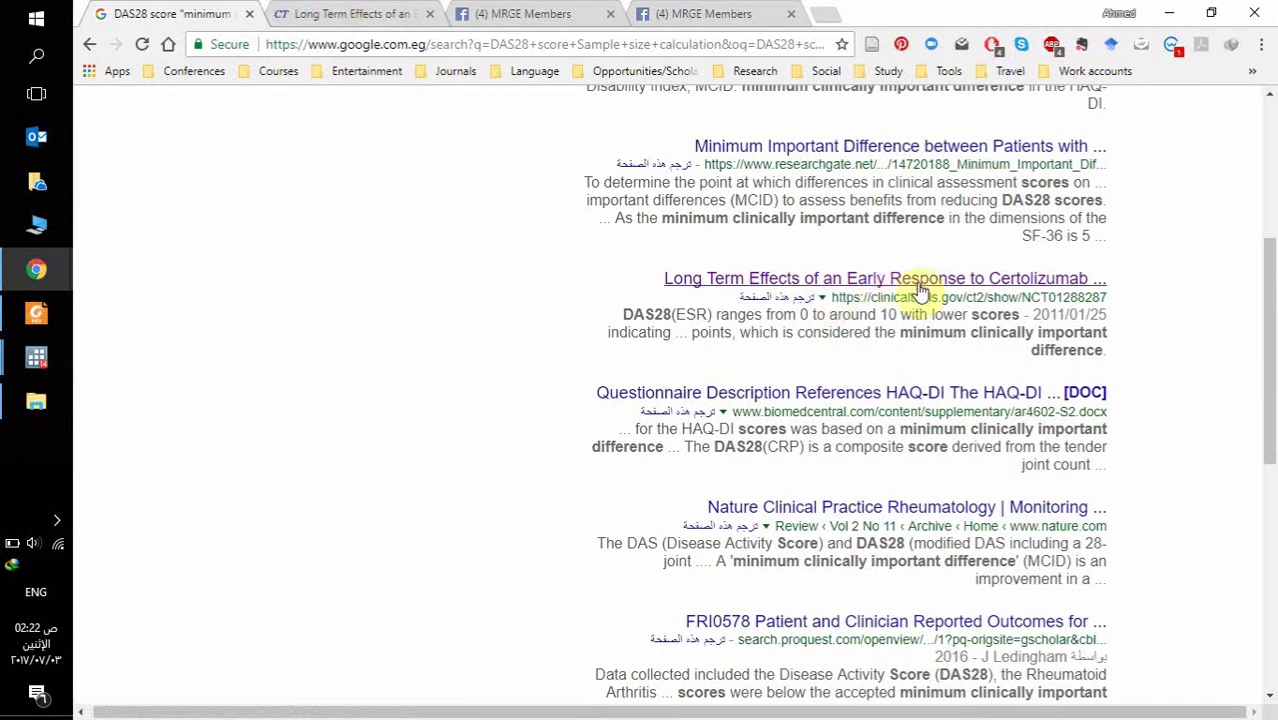
# Step: On the Certolizumab trial page, find 'minimum' and select the 1.2-point DAS28 difference sentence
pyautogui.click(382, 10)
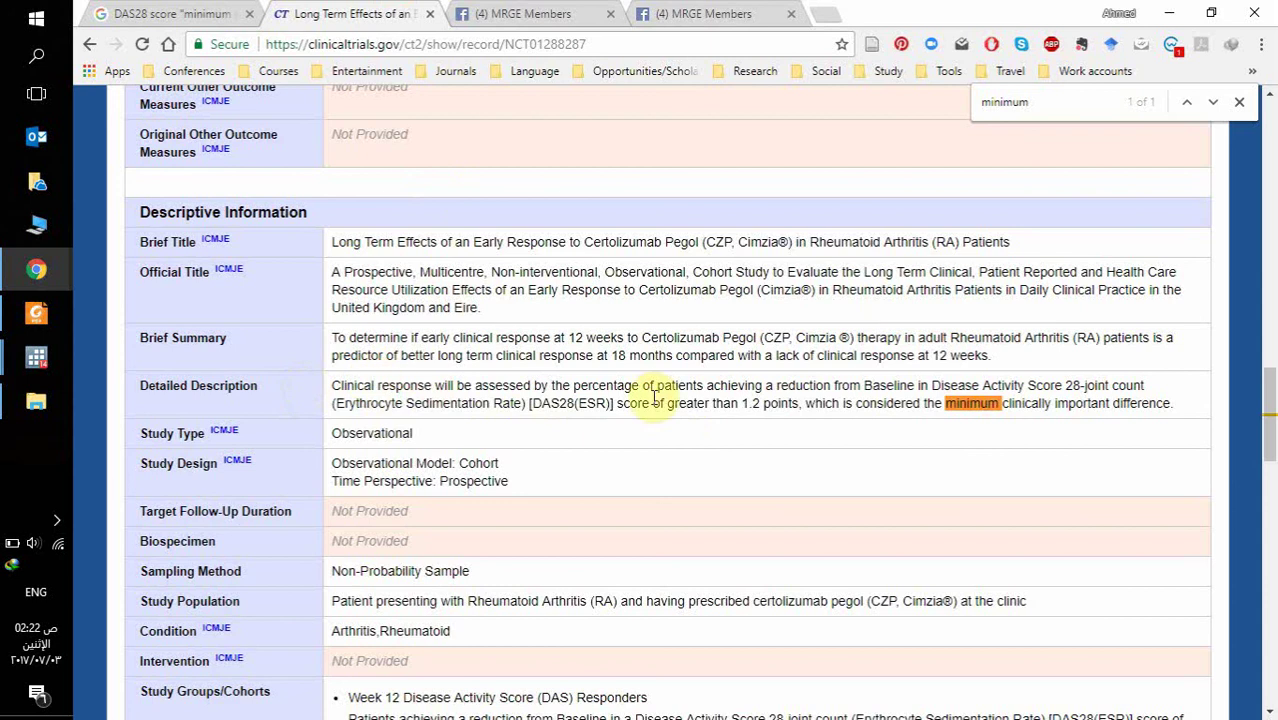
pyautogui.click(1240, 102)
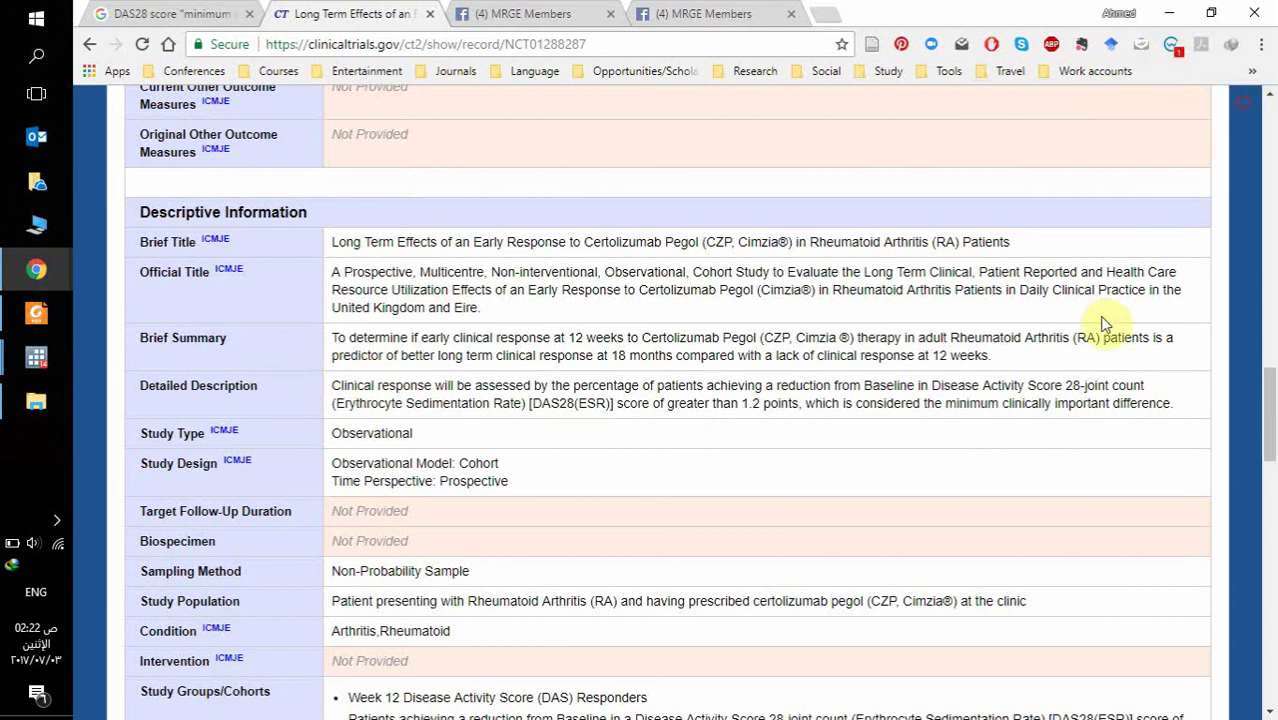
pyautogui.hotkey('ctrl', 'f')
pyautogui.click(1030, 102)
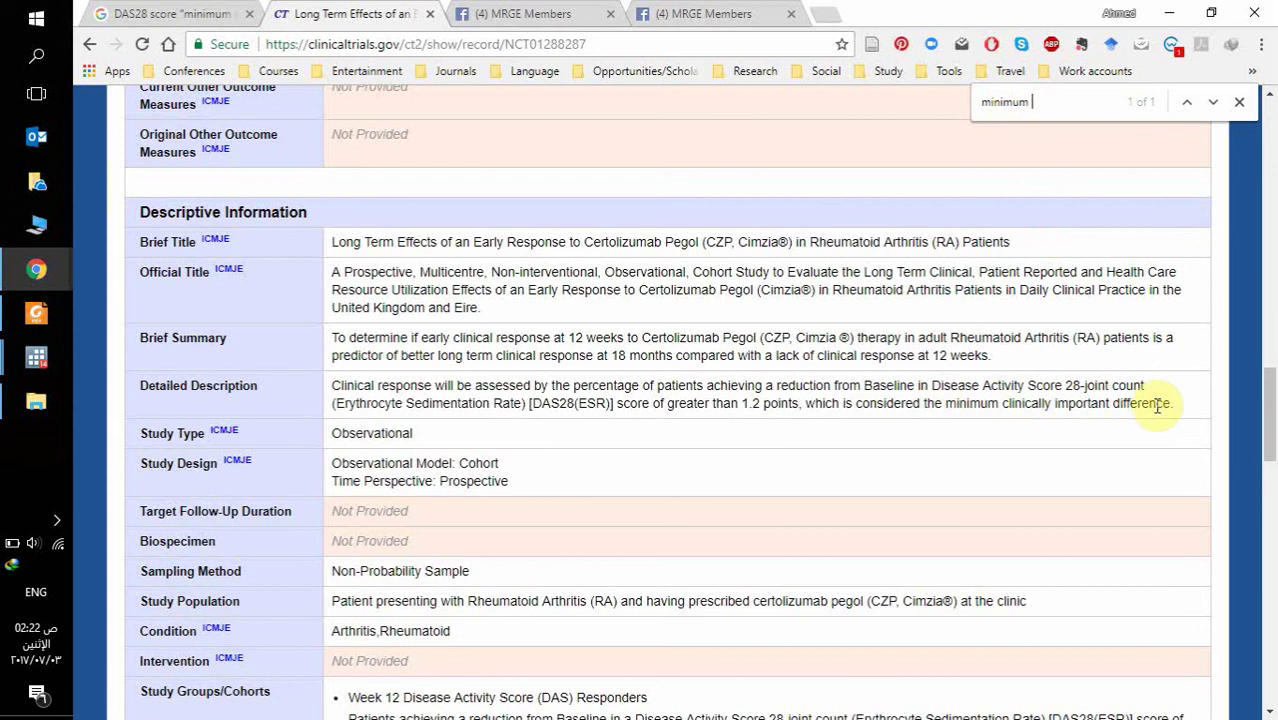
pyautogui.moveTo(931, 385); pyautogui.dragTo(724, 408)
pyautogui.click(740, 402)
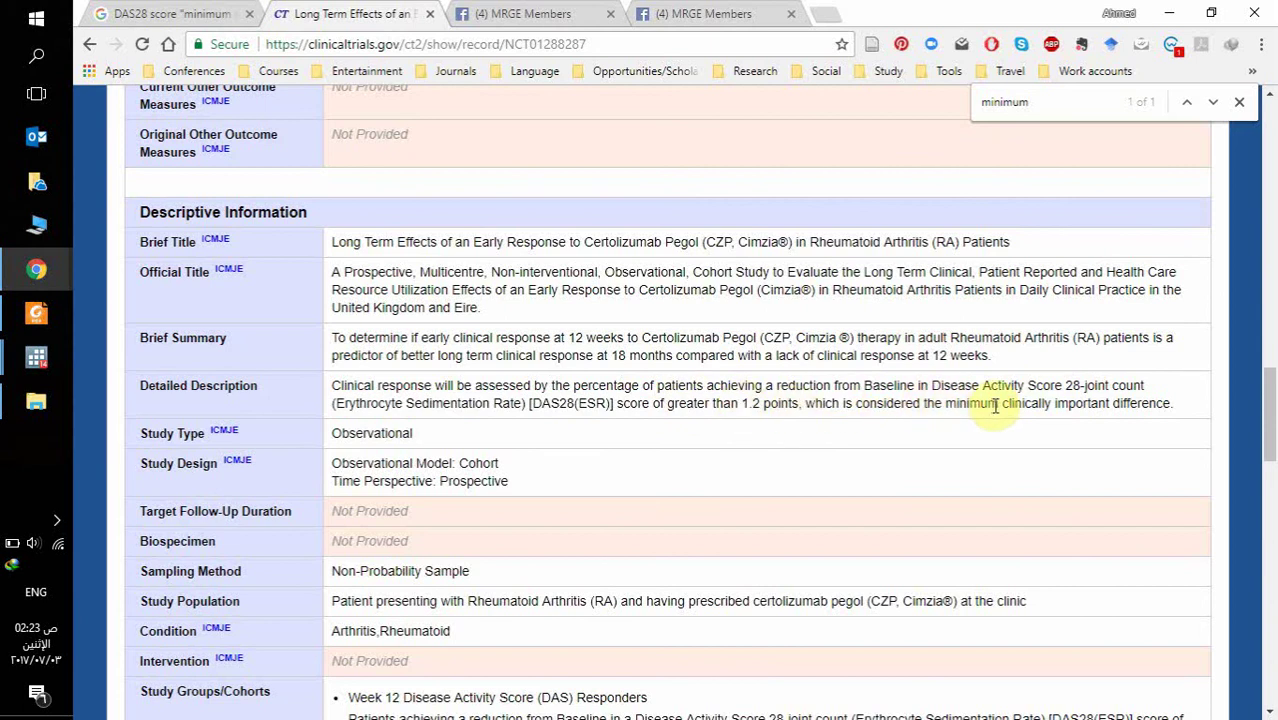
# Step: Set the second mean to Difference and delete its old value 18322
pyautogui.moveTo(28, 370)
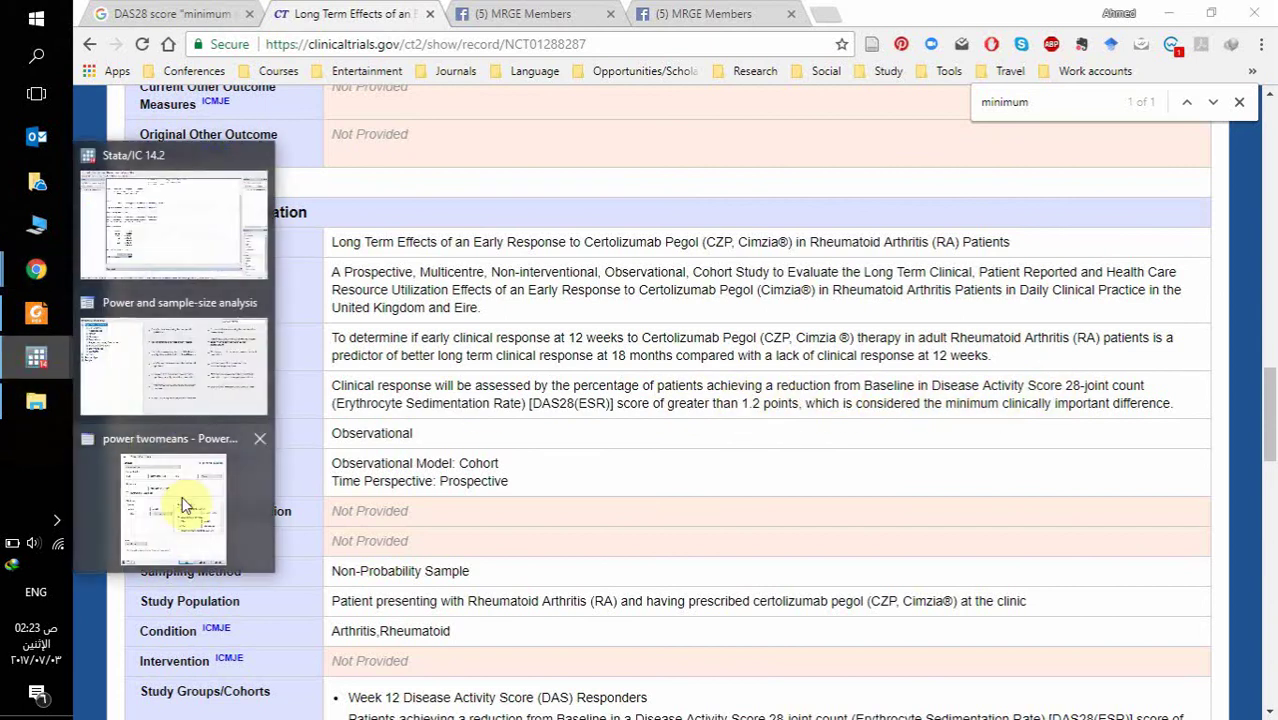
pyautogui.click(185, 491)
pyautogui.moveTo(988, 40); pyautogui.dragTo(526, 80)
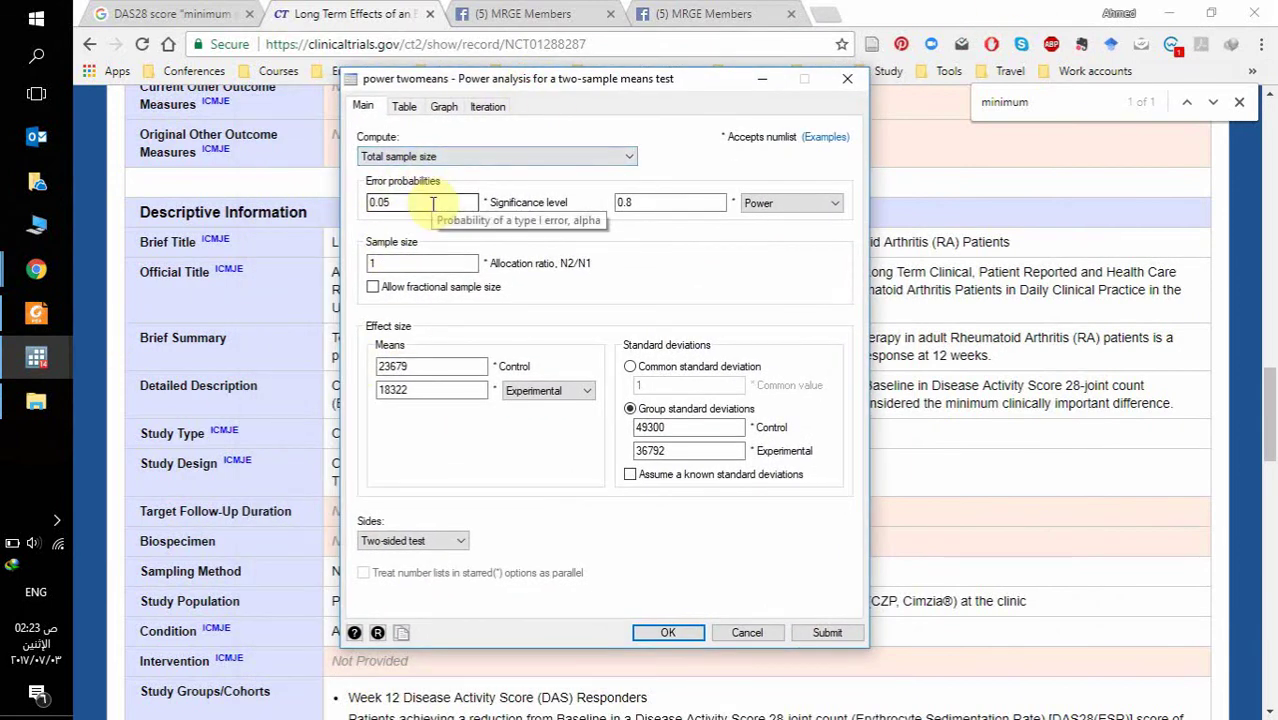
pyautogui.click(562, 392)
pyautogui.click(560, 412)
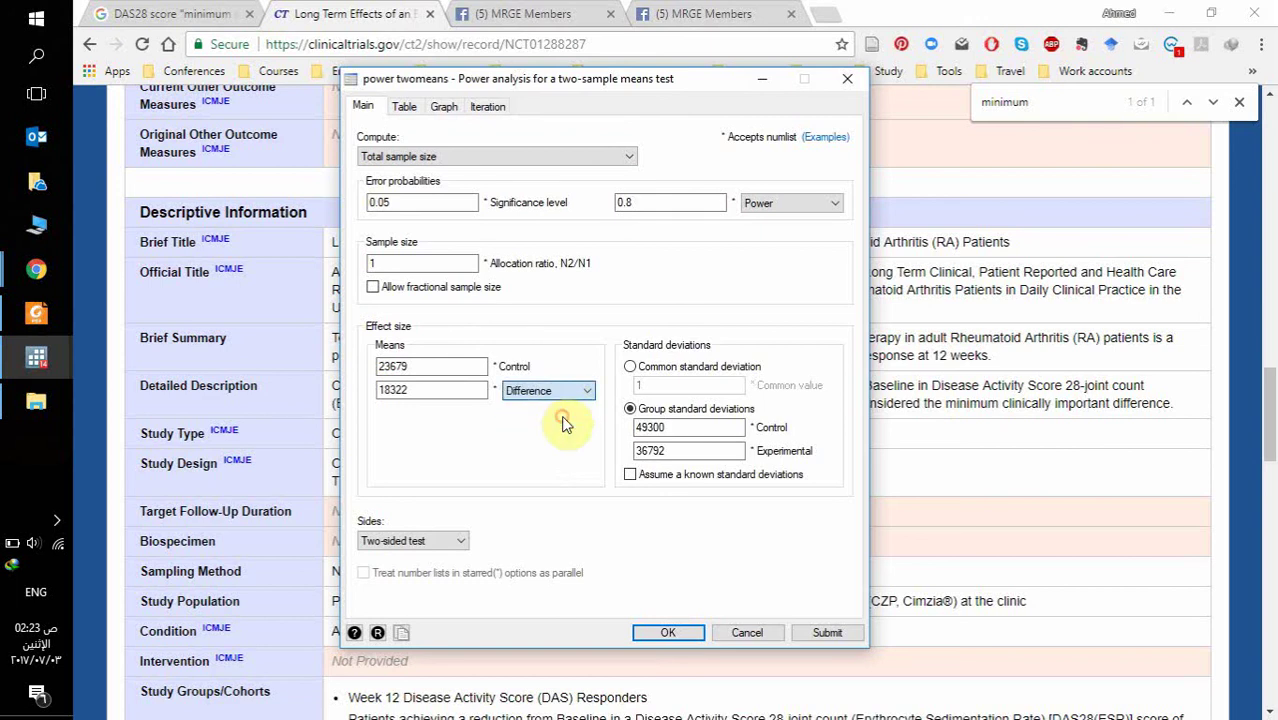
pyautogui.click(420, 390)
pyautogui.moveTo(403, 397); pyautogui.dragTo(371, 400)
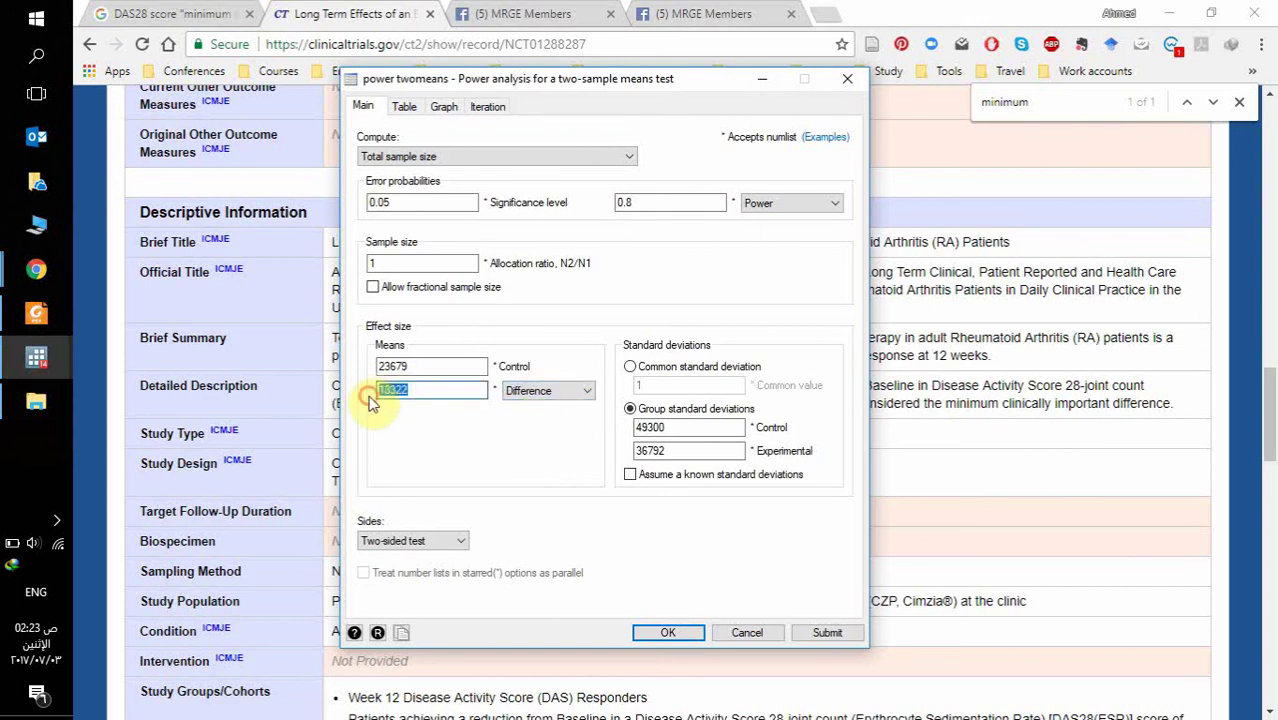
pyautogui.press('BackSpace')
# Step: Delete the control mean 23679 and switch to a common standard deviation
pyautogui.moveTo(455, 368); pyautogui.dragTo(314, 371)
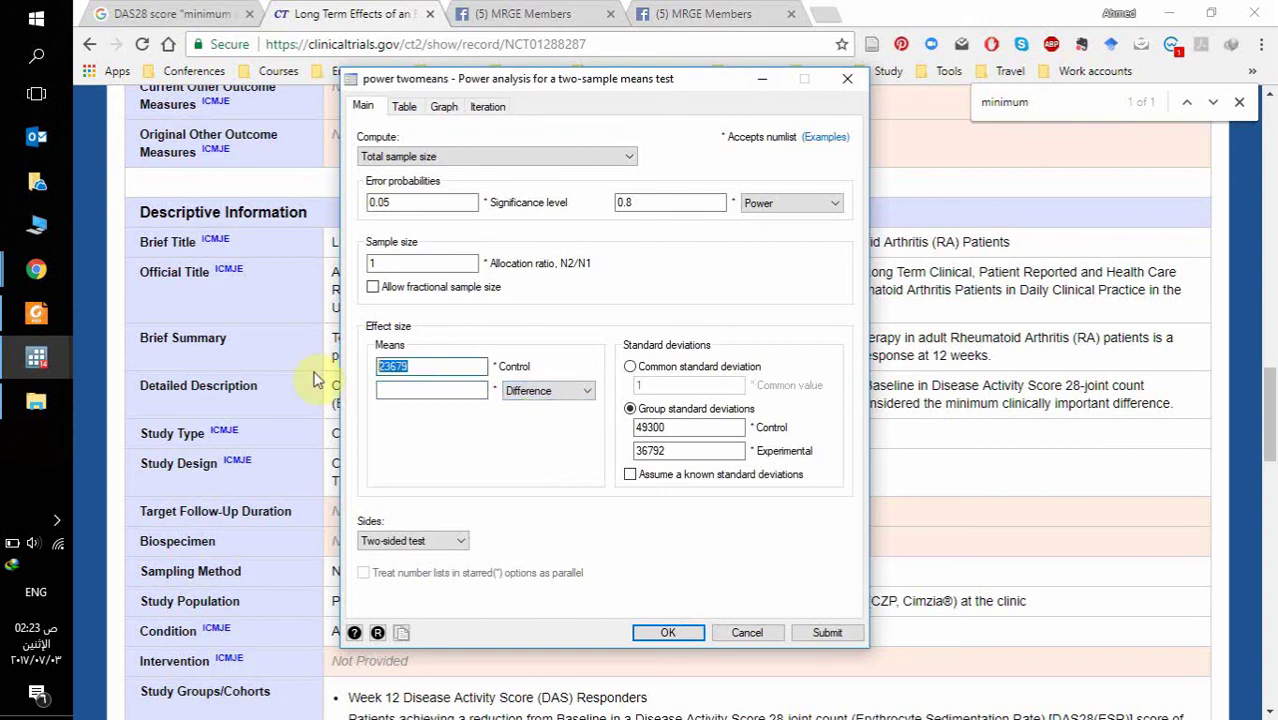
pyautogui.press('BackSpace')
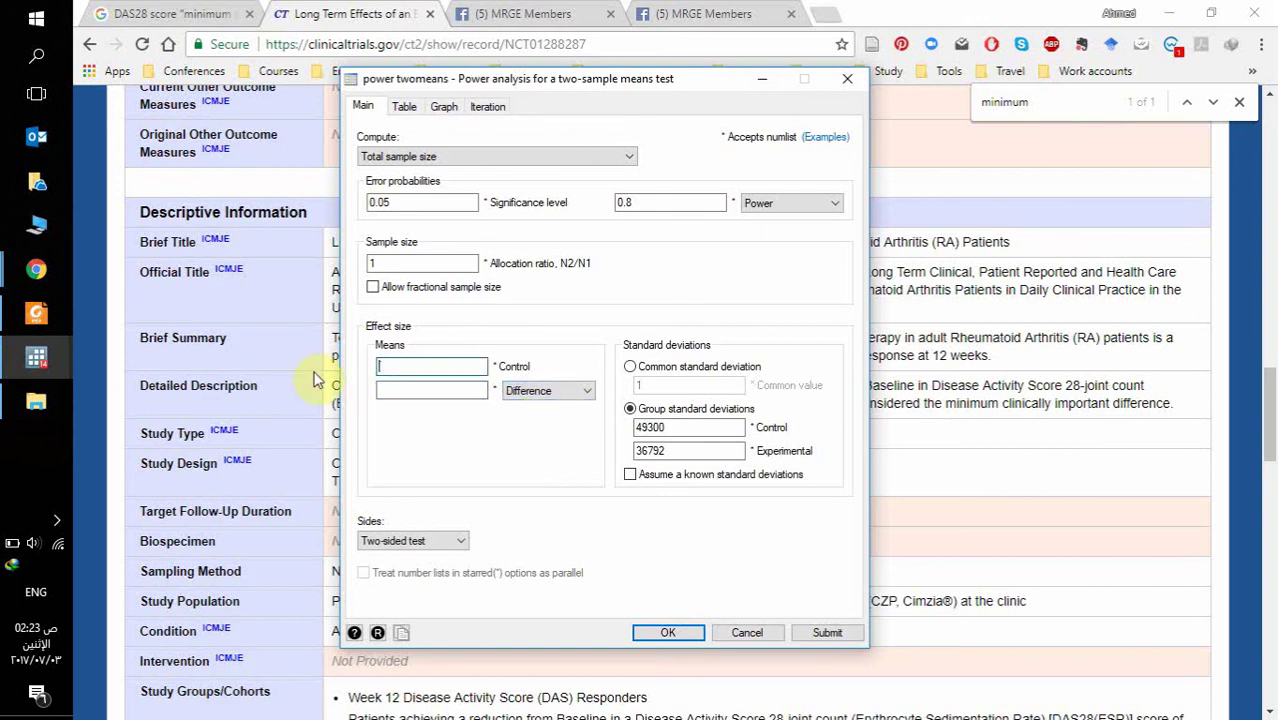
pyautogui.click(640, 369)
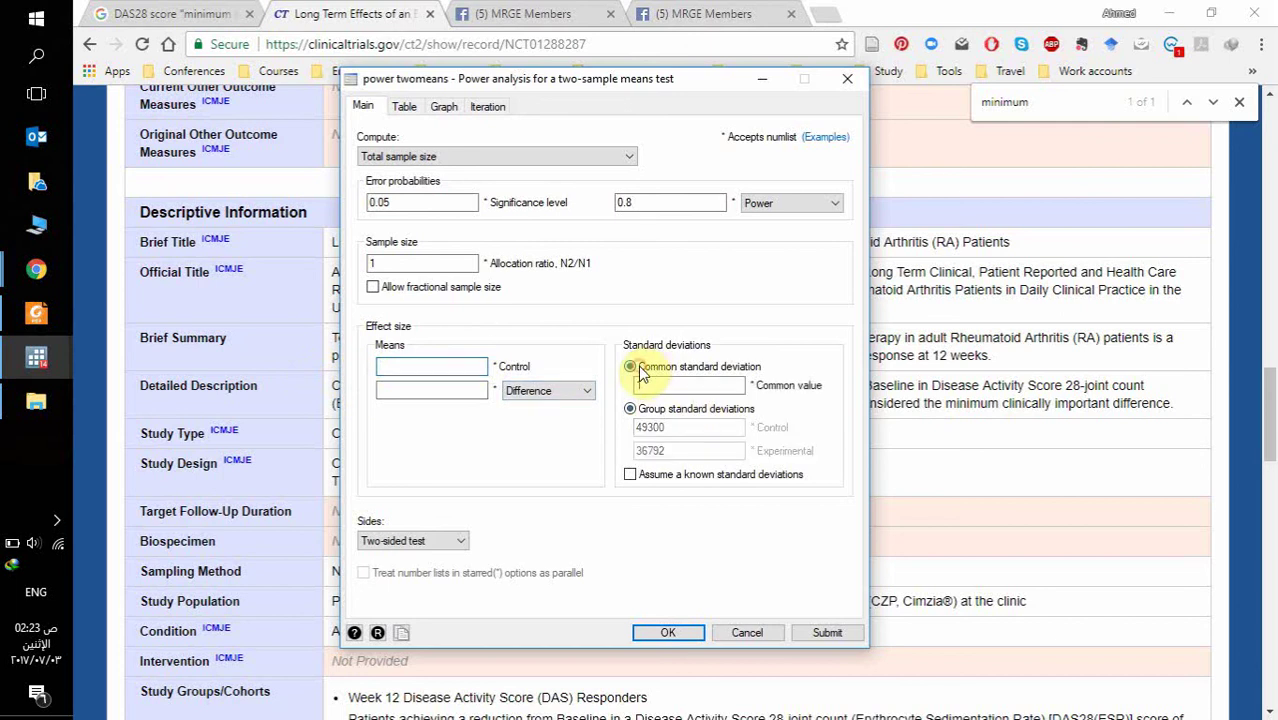
pyautogui.click(478, 364)
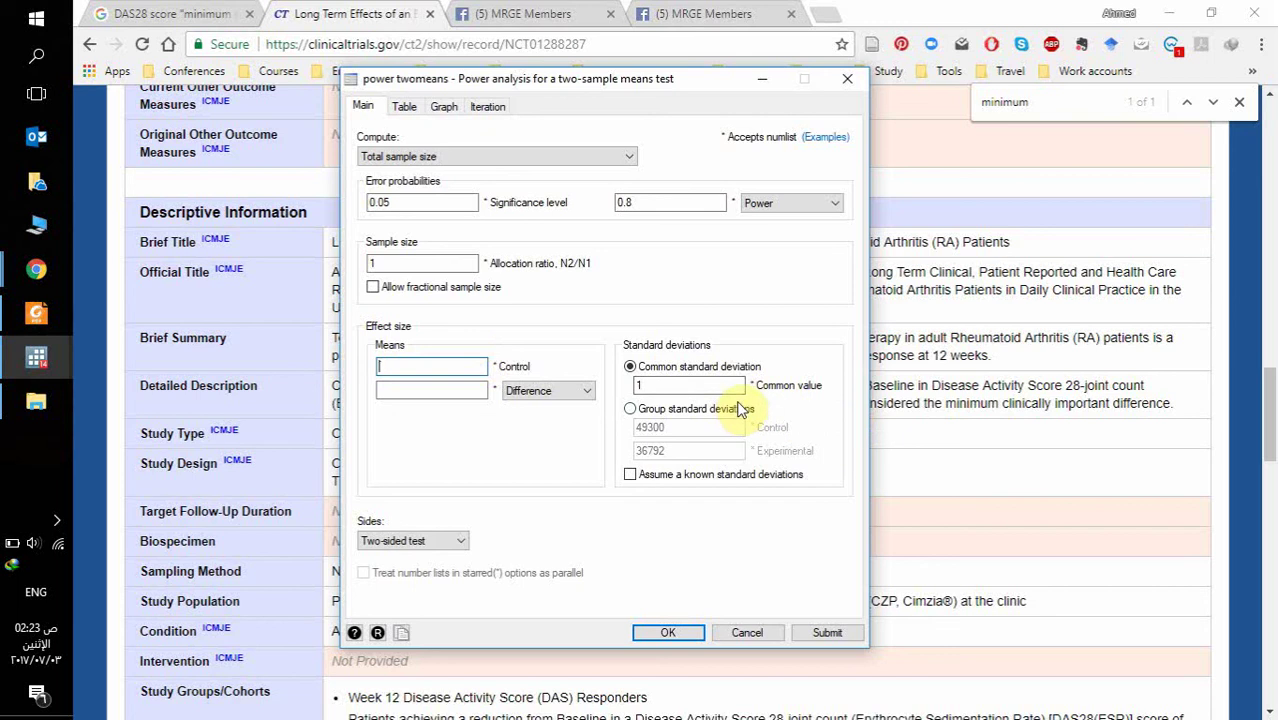
pyautogui.moveTo(28, 320)
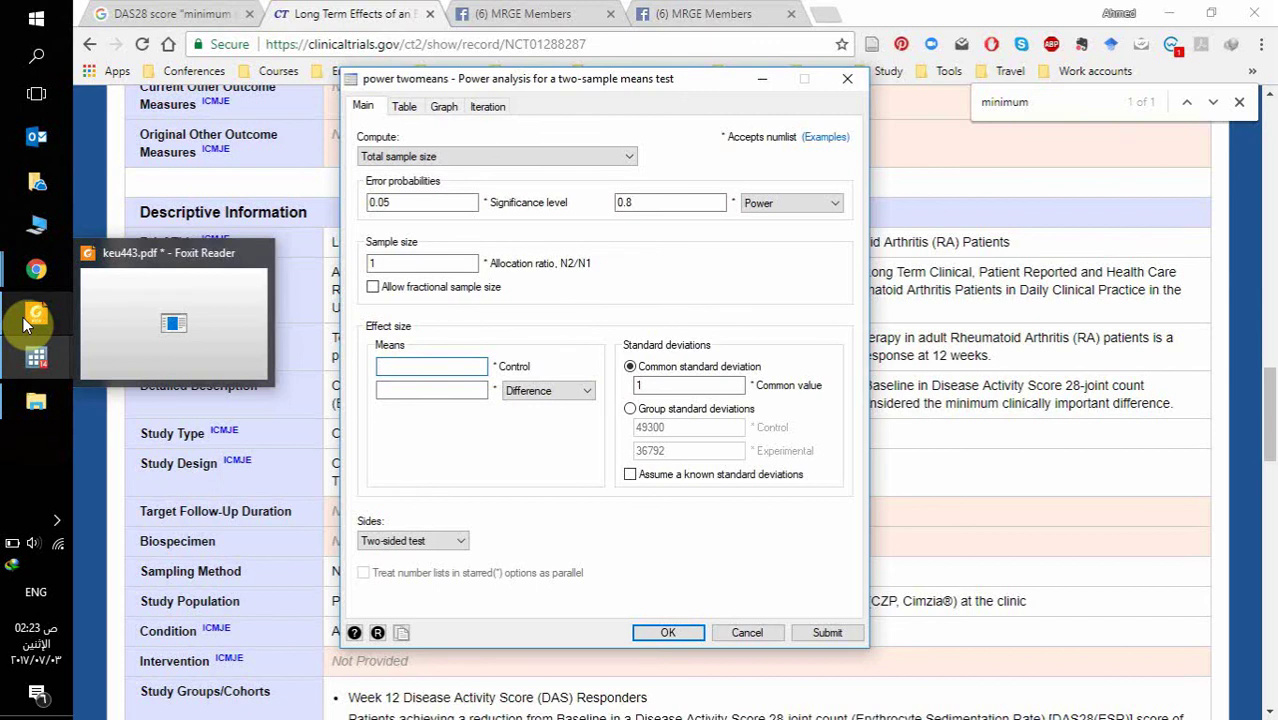
# Step: Scroll keu443.pdf to Table 1 and select the baseline DAS28 value 6.1 (1.2)
pyautogui.click(30, 318)
pyautogui.scroll(5, 722, 242)
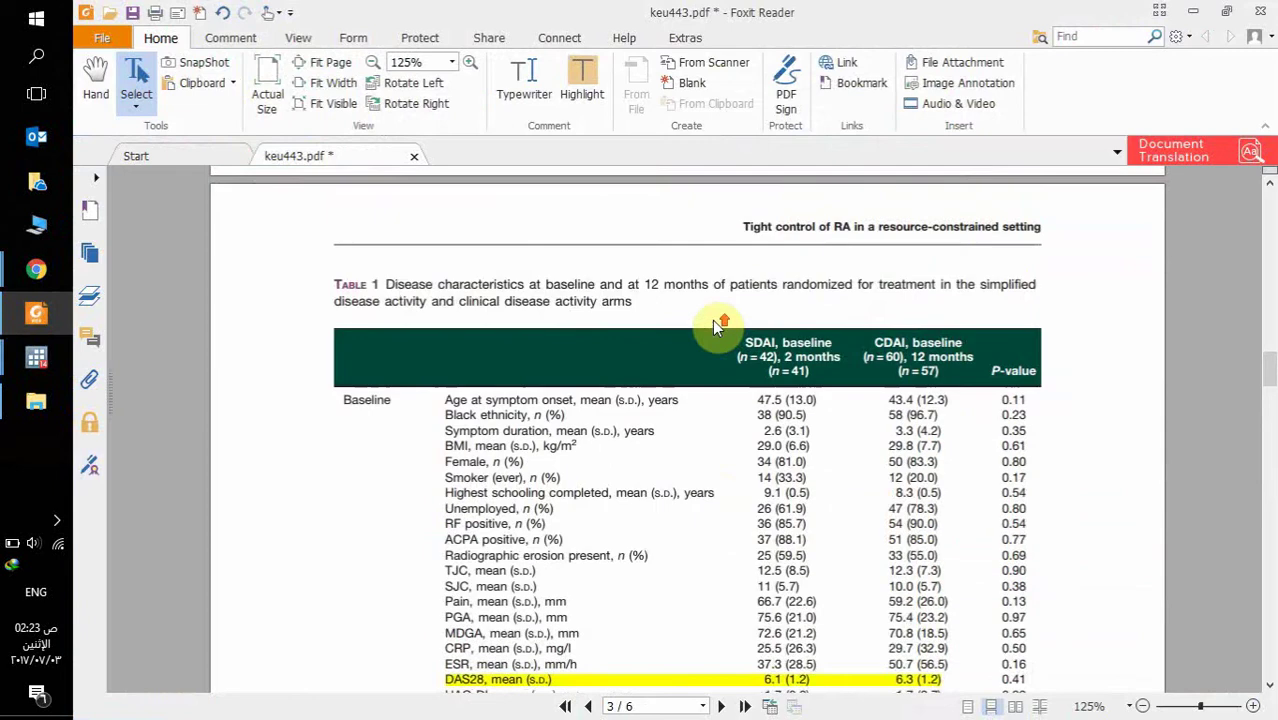
pyautogui.moveTo(1268, 375); pyautogui.dragTo(1270, 240)
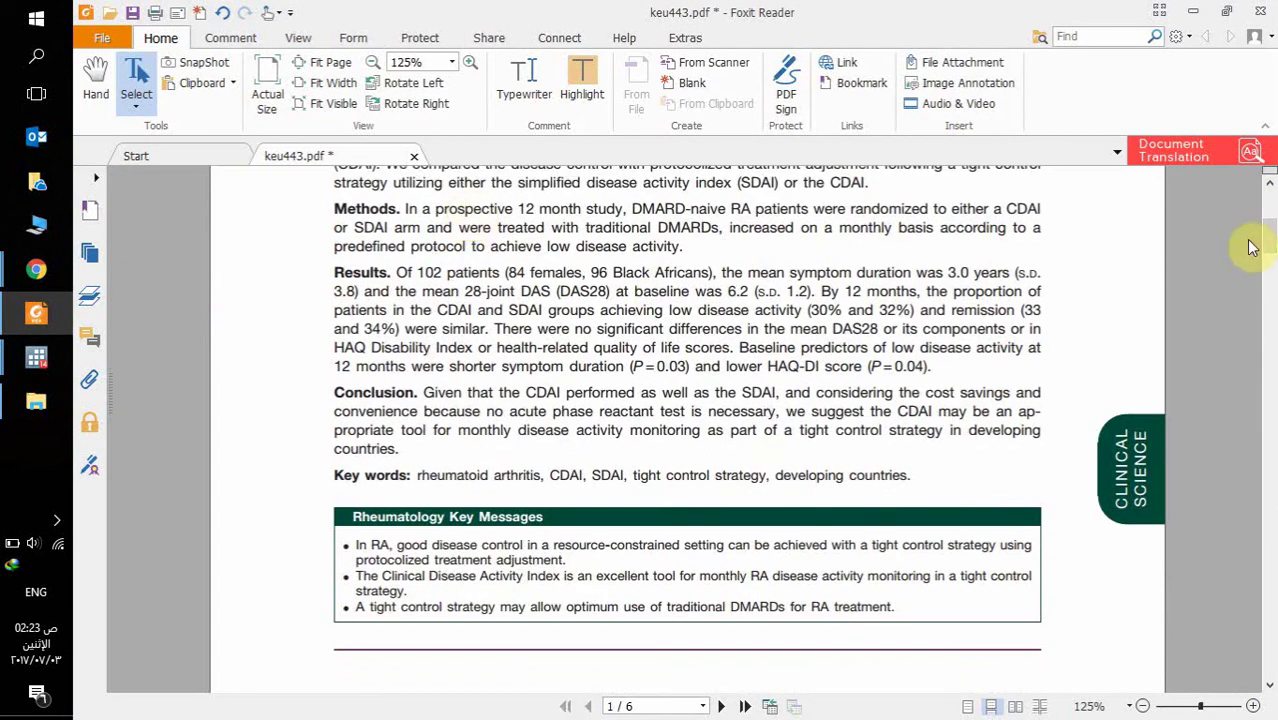
pyautogui.moveTo(1268, 238); pyautogui.dragTo(1250, 387)
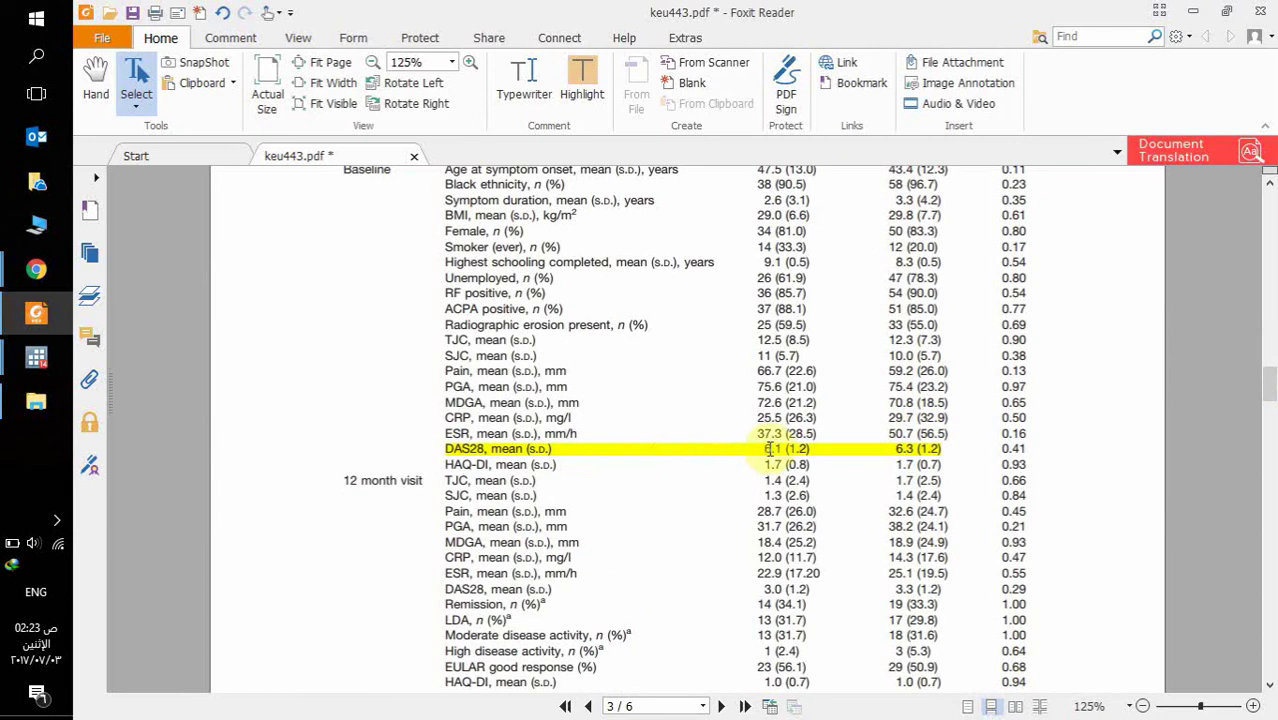
pyautogui.moveTo(764, 449); pyautogui.dragTo(813, 454)
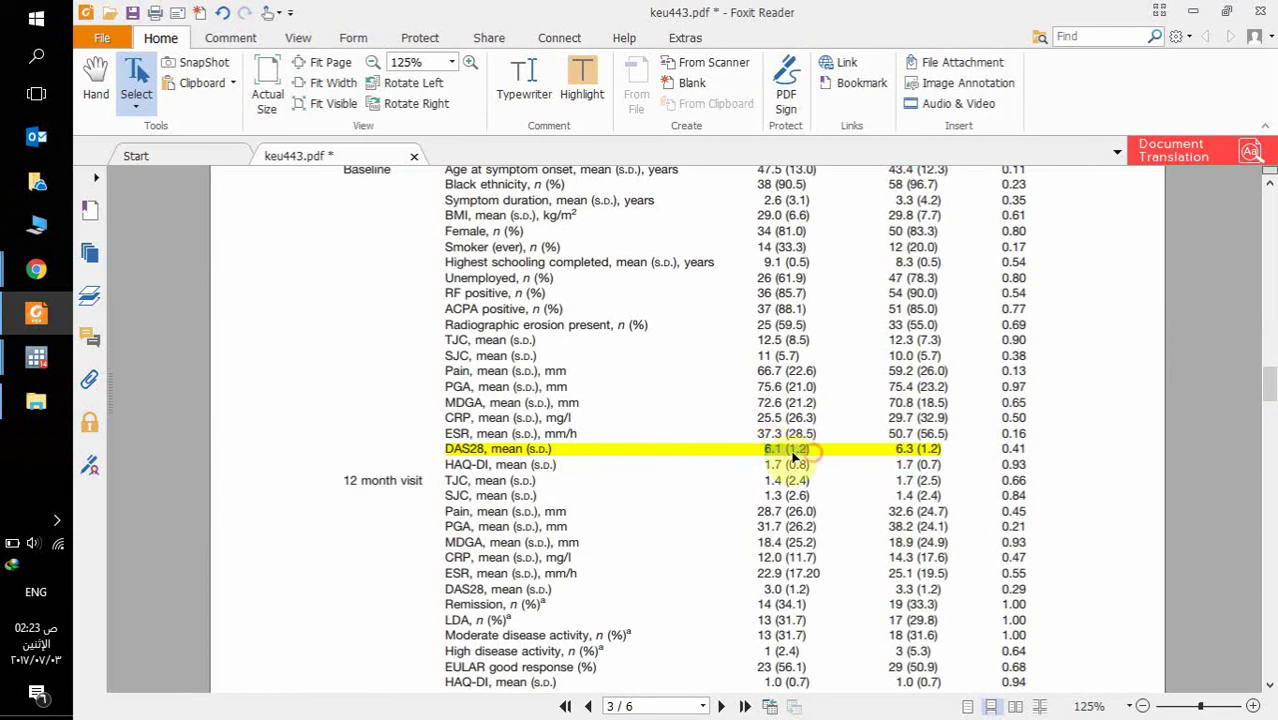
pyautogui.click(831, 458)
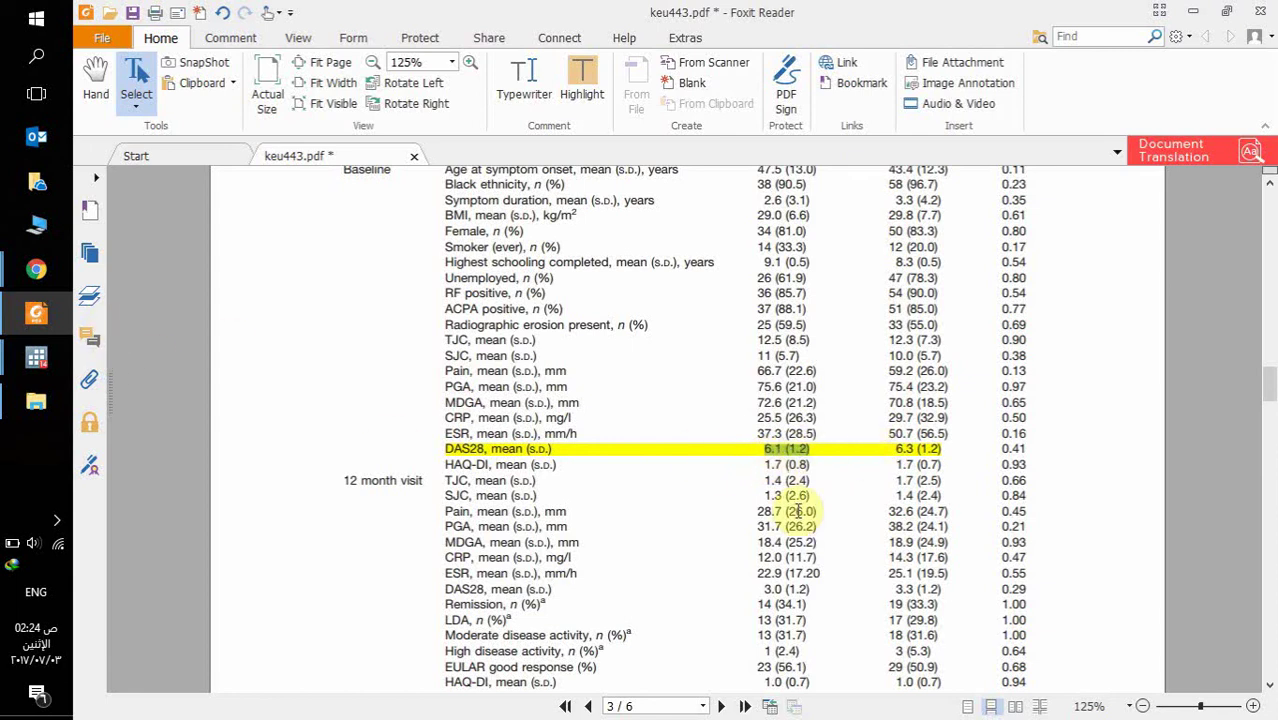
# Step: Enter 6.2 as the control mean in the power twomeans dialog
pyautogui.click(48, 273)
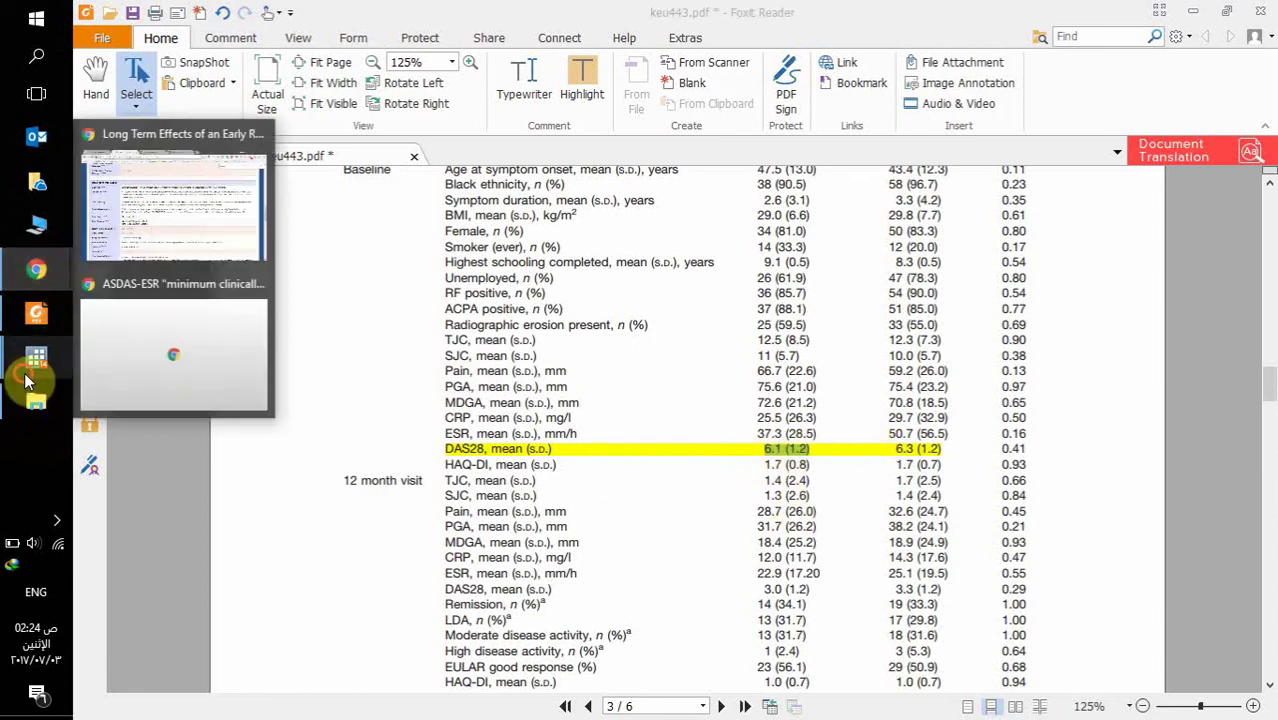
pyautogui.moveTo(36, 357)
pyautogui.click(140, 480)
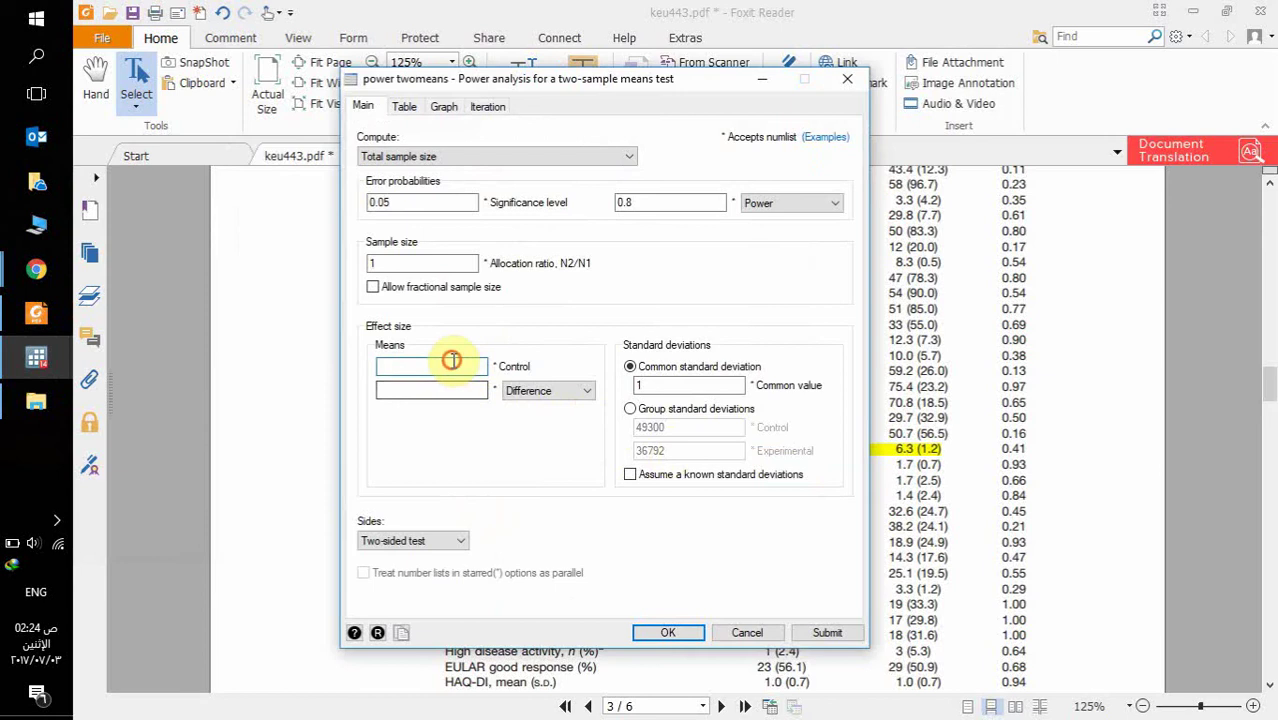
pyautogui.write('7')
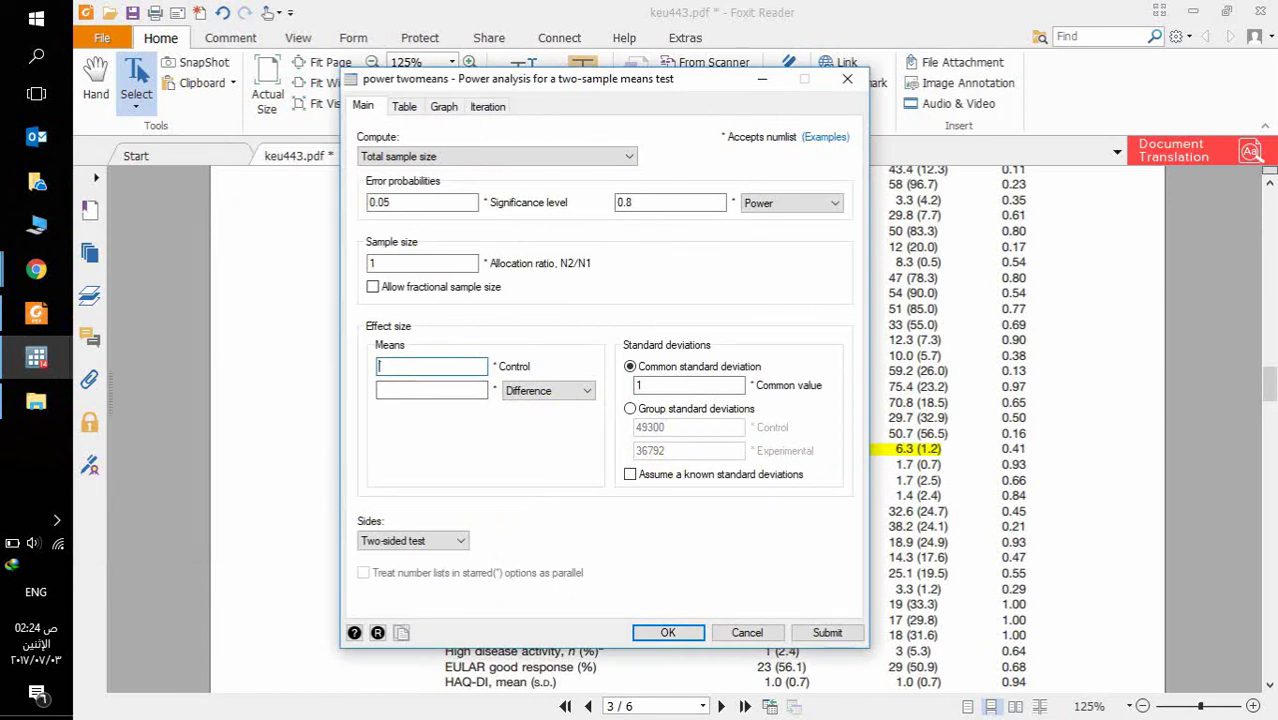
pyautogui.press('BackSpace')
pyautogui.write('6.')
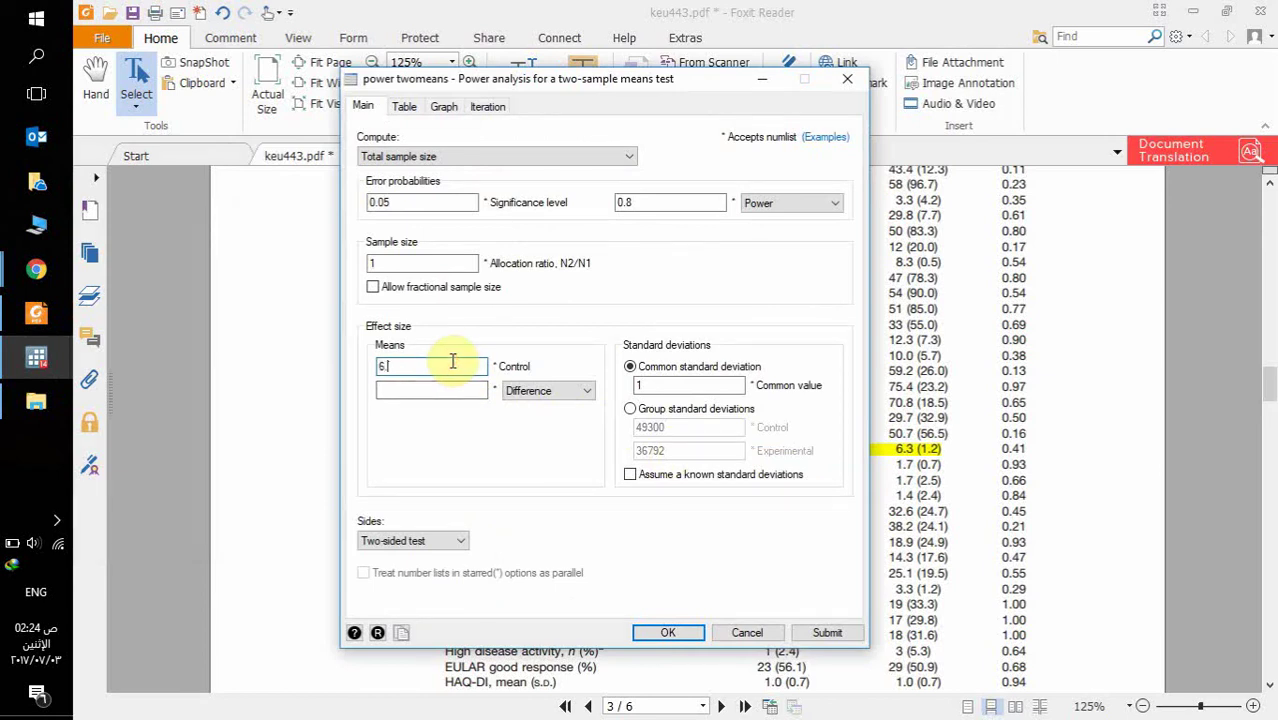
pyautogui.write('2')
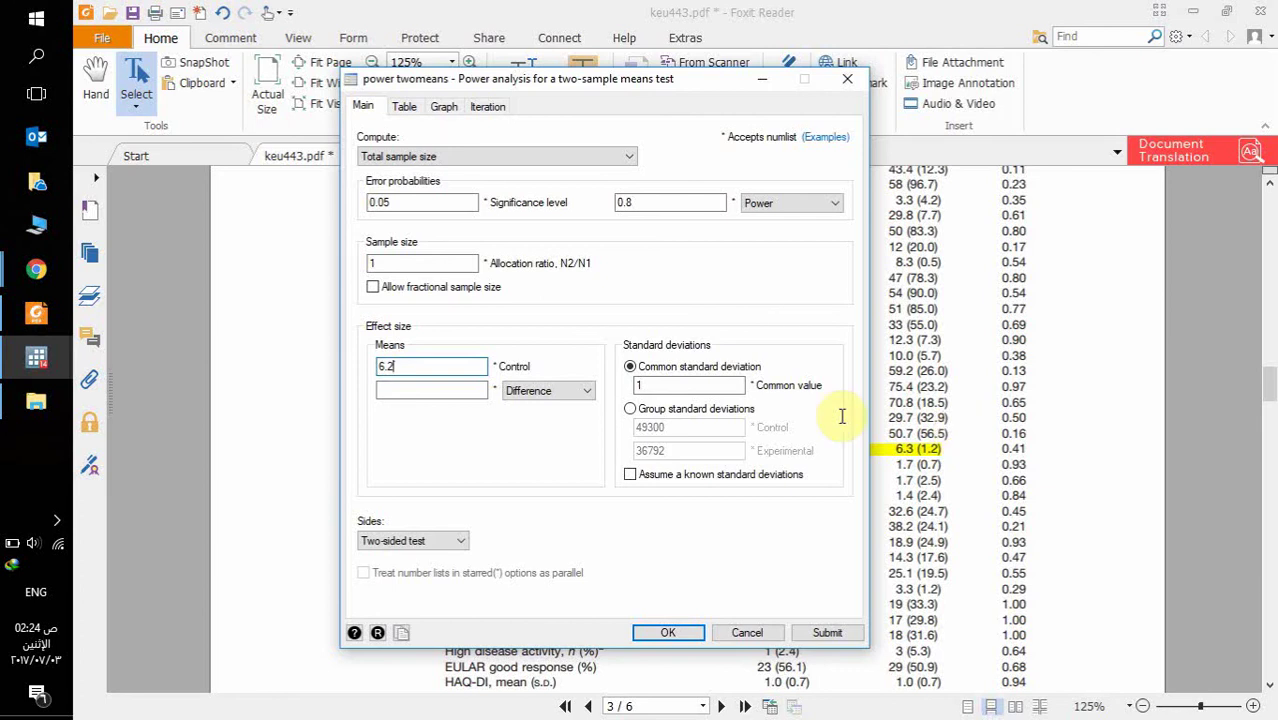
# Step: Set the common standard deviation to 1.2 and the mean difference to 1.2
pyautogui.click(643, 387)
pyautogui.write('1')
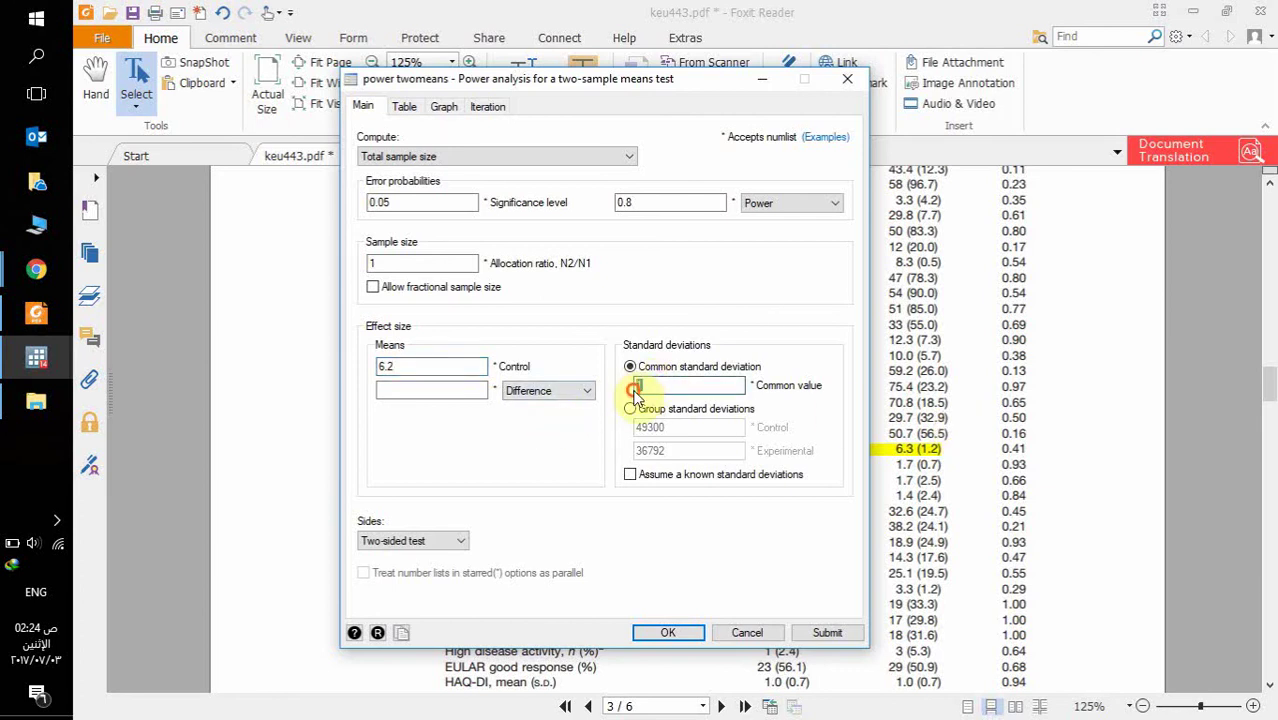
pyautogui.write('.2')
pyautogui.click(460, 391)
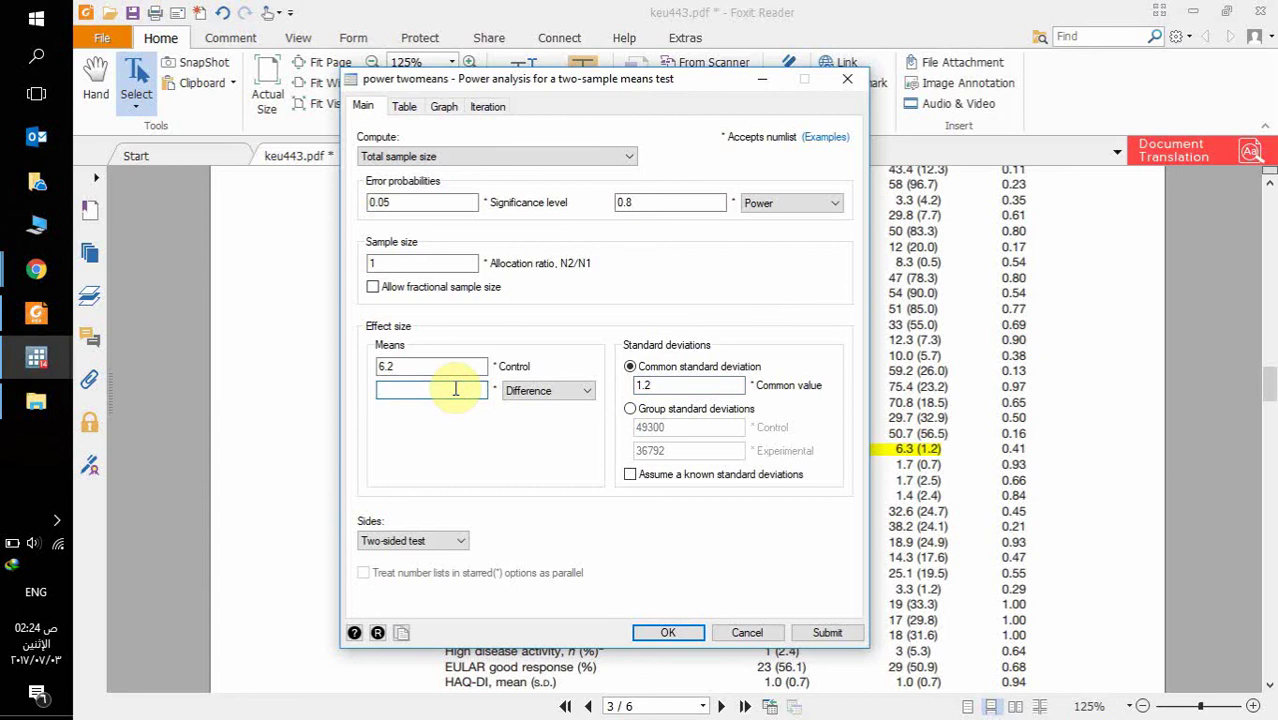
pyautogui.write('1.2')
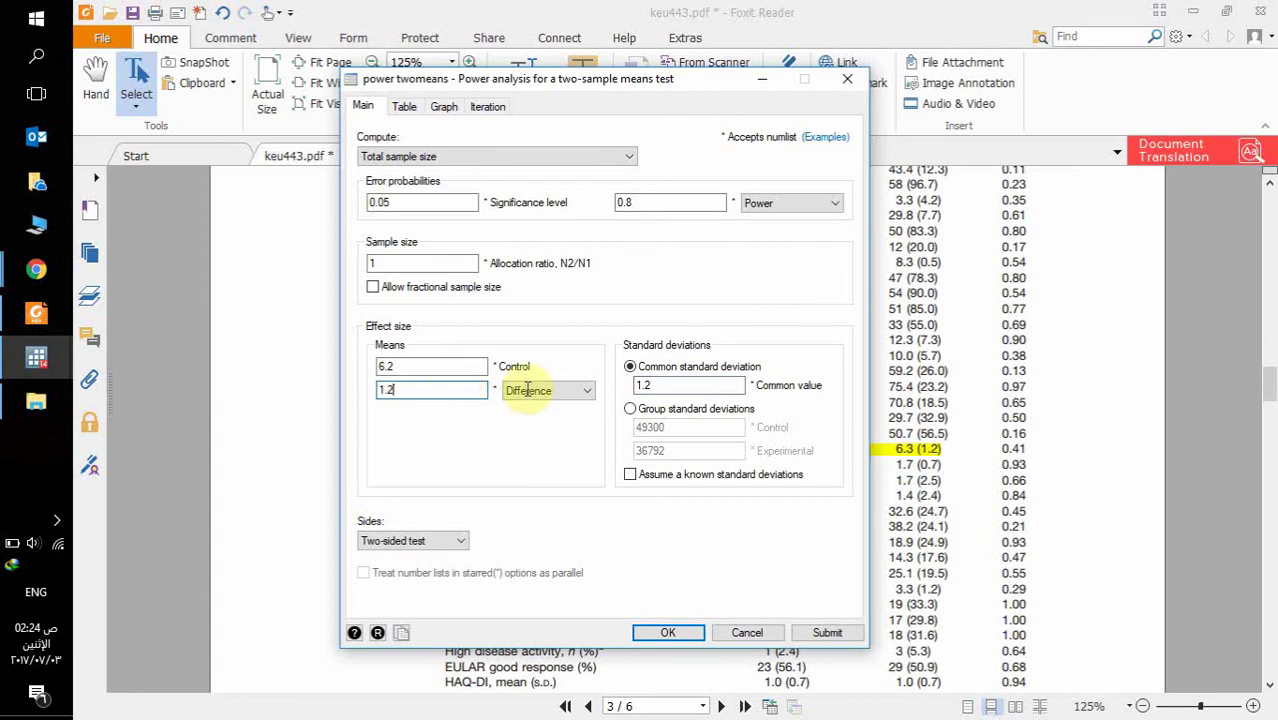
pyautogui.click(527, 390)
pyautogui.click(541, 393)
pyautogui.click(436, 394)
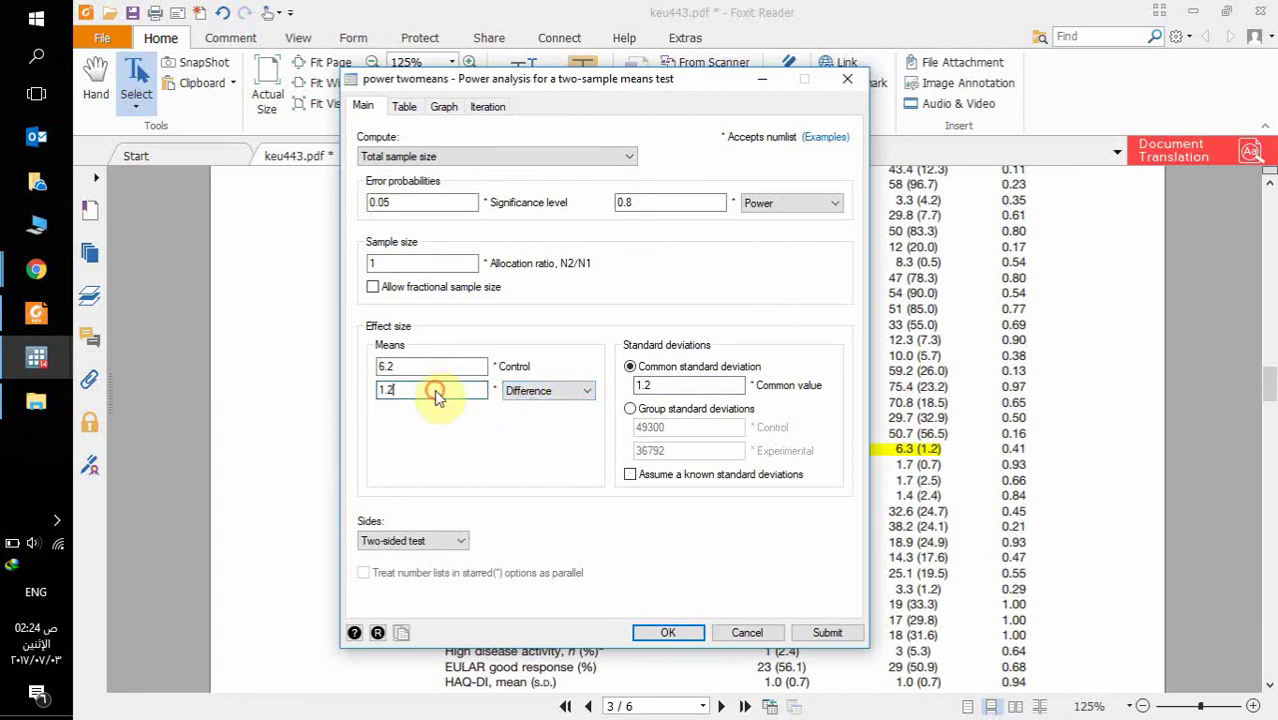
pyautogui.click(436, 263)
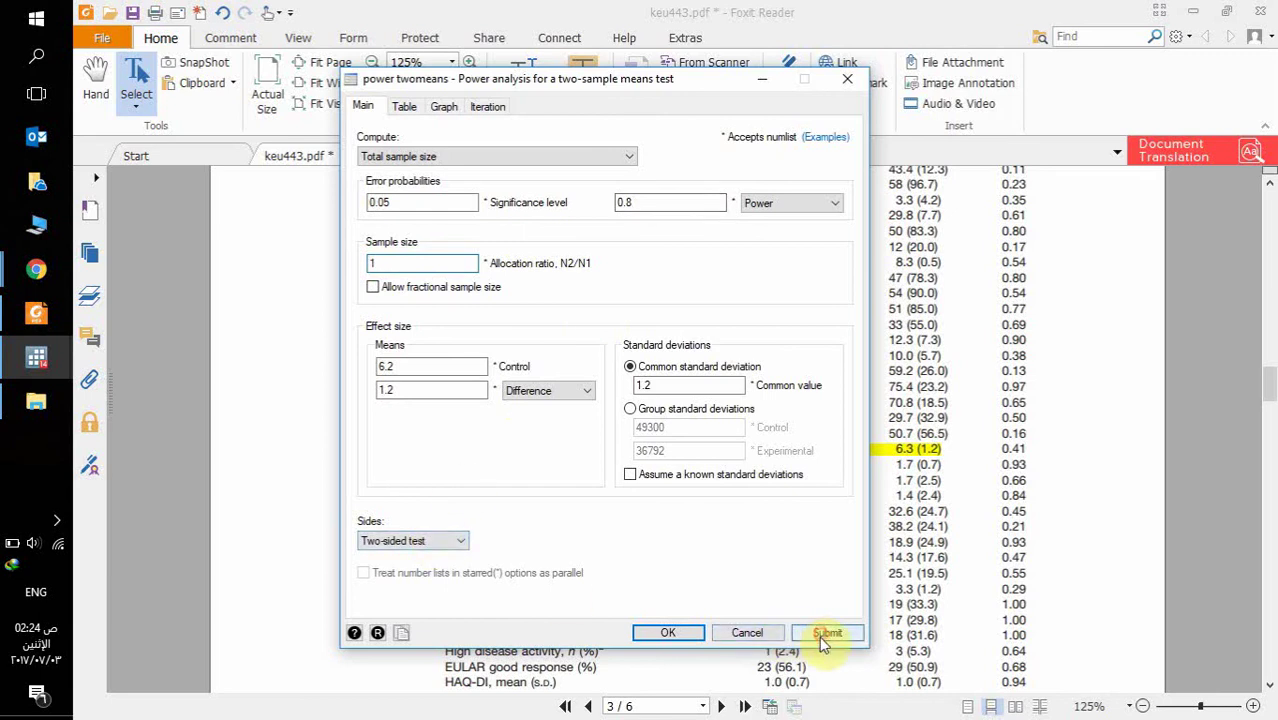
# Step: Bring the Stata results forward and highlight estimated total N = 34, 17 per group
pyautogui.click(36, 357)
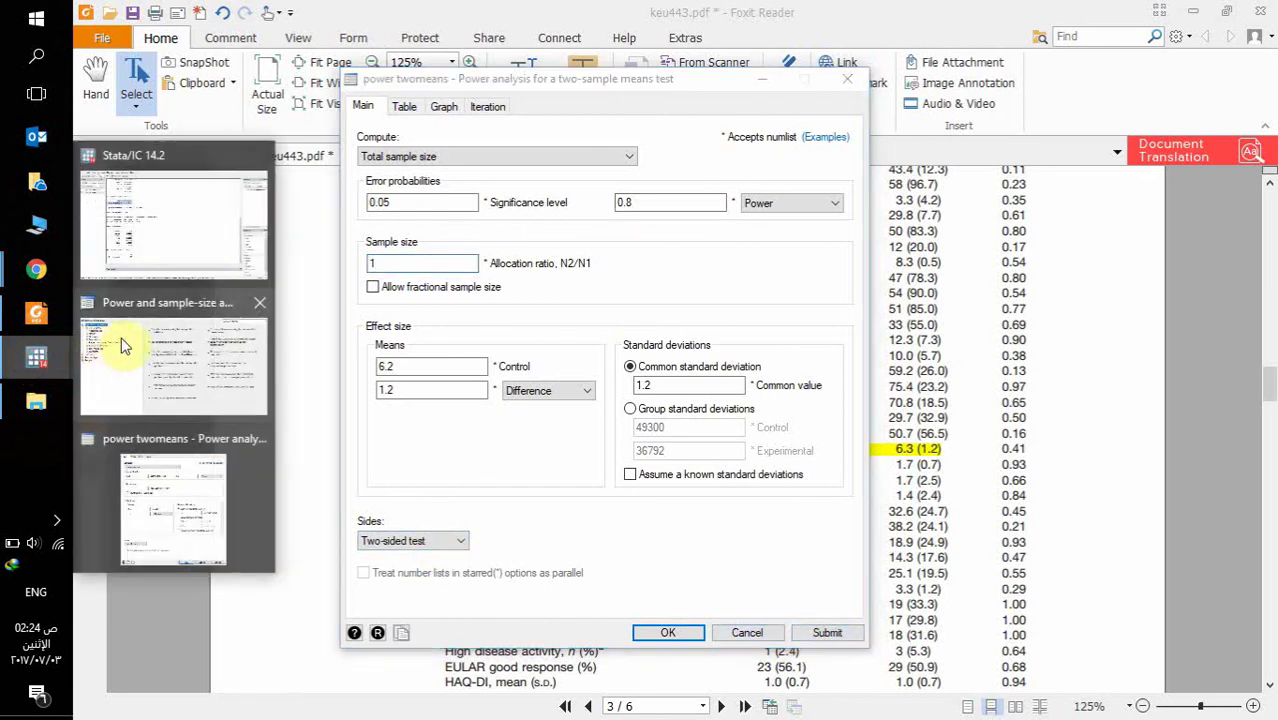
pyautogui.click(145, 252)
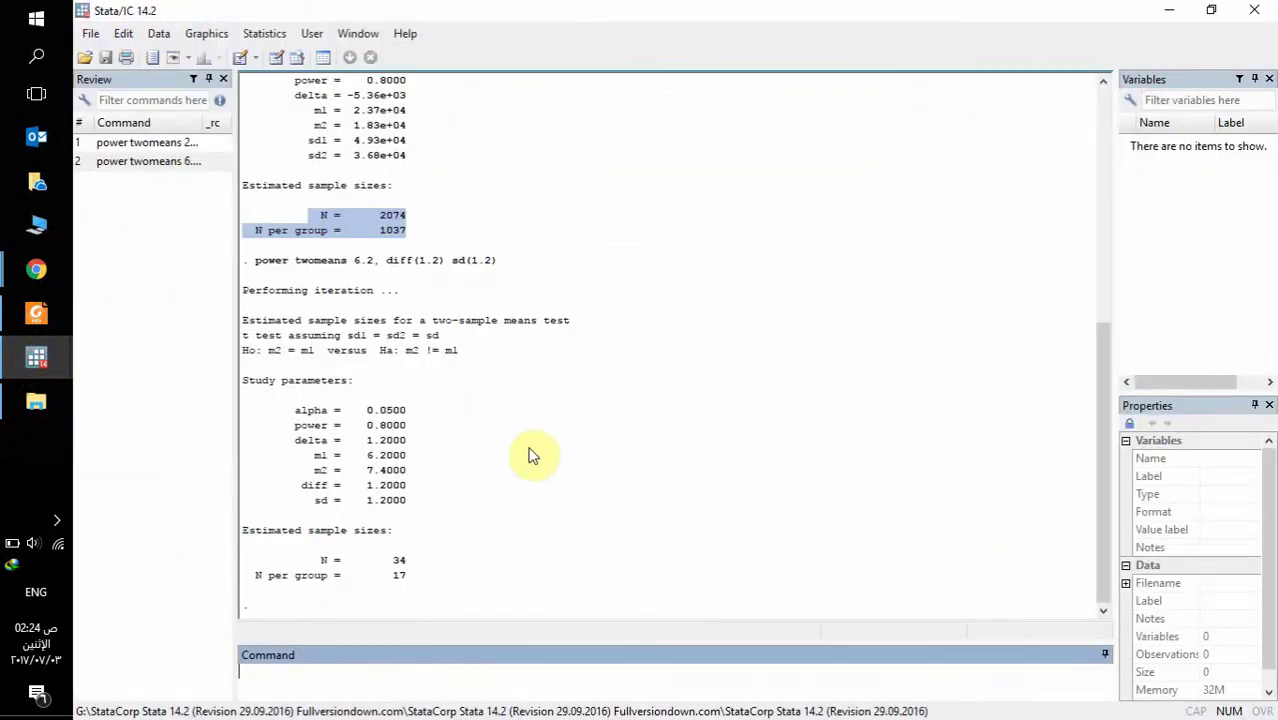
pyautogui.moveTo(412, 578)
pyautogui.mouseDown()
pyautogui.moveTo(303, 562)
pyautogui.moveTo(417, 557)
pyautogui.moveTo(395, 570)
pyautogui.mouseUp()
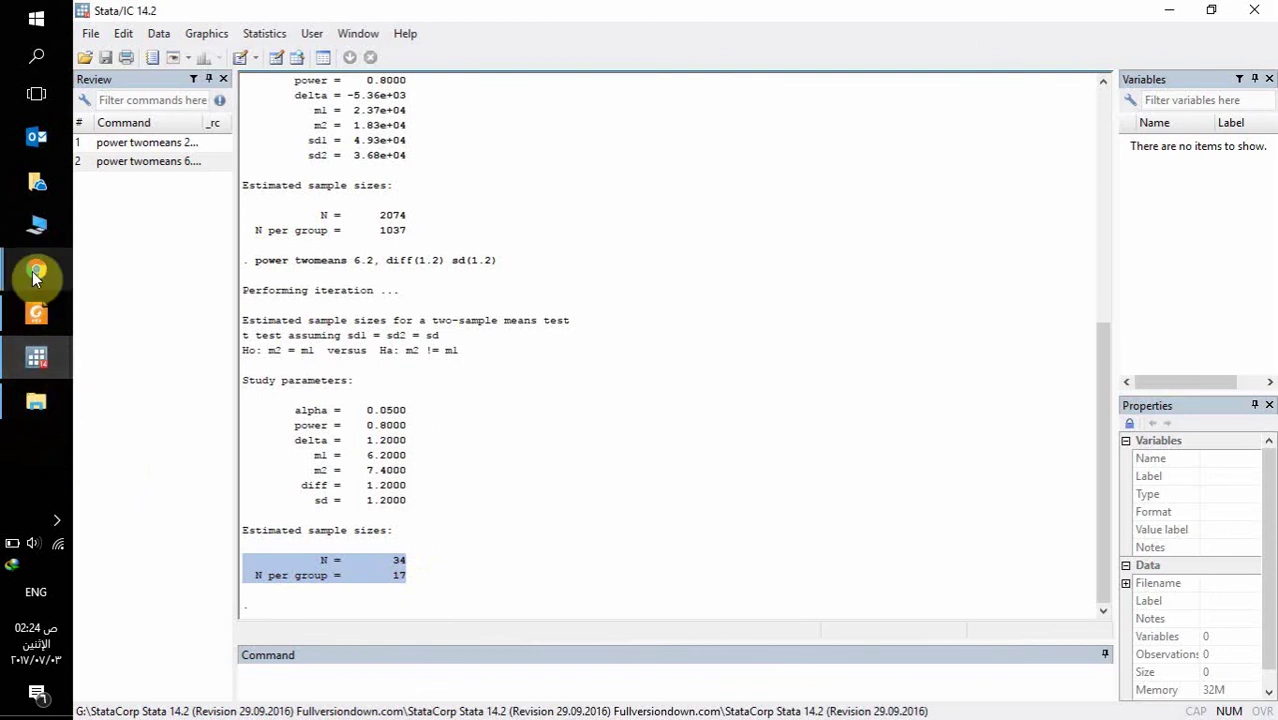
pyautogui.click(672, 408)
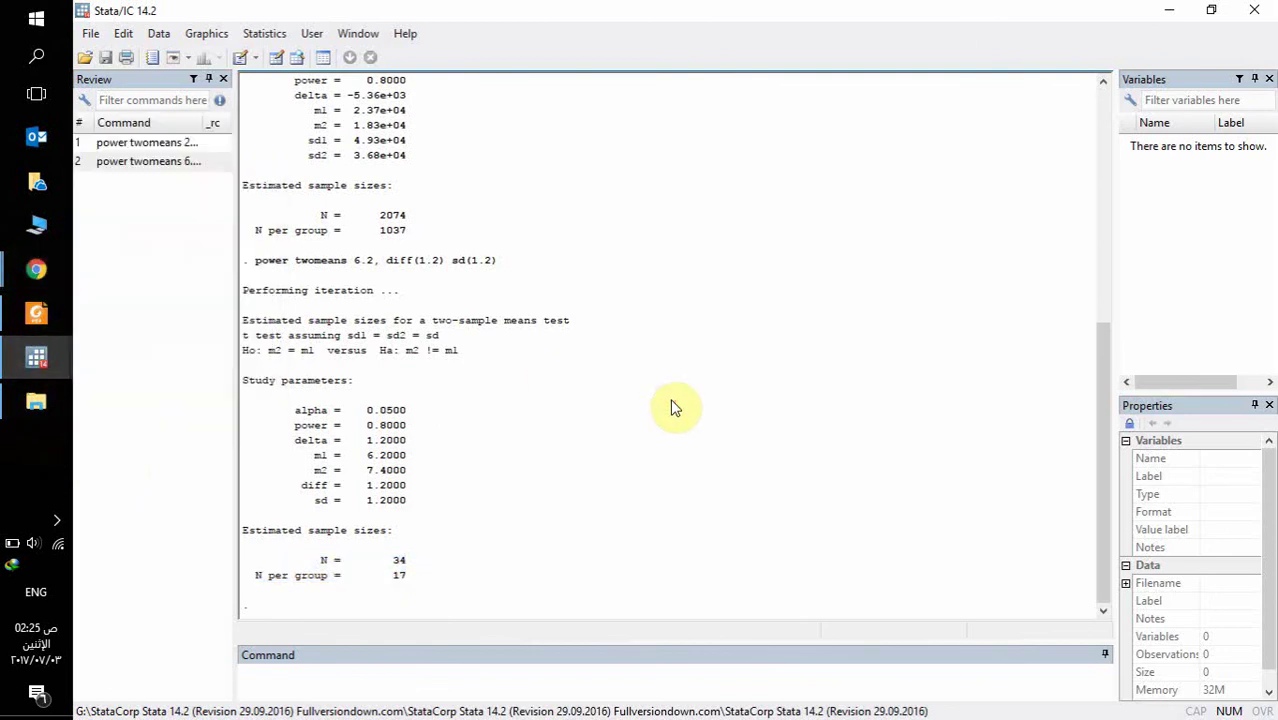
# Step: Open Power and sample size and browse the Correlations and Means method categories
pyautogui.click(264, 33)
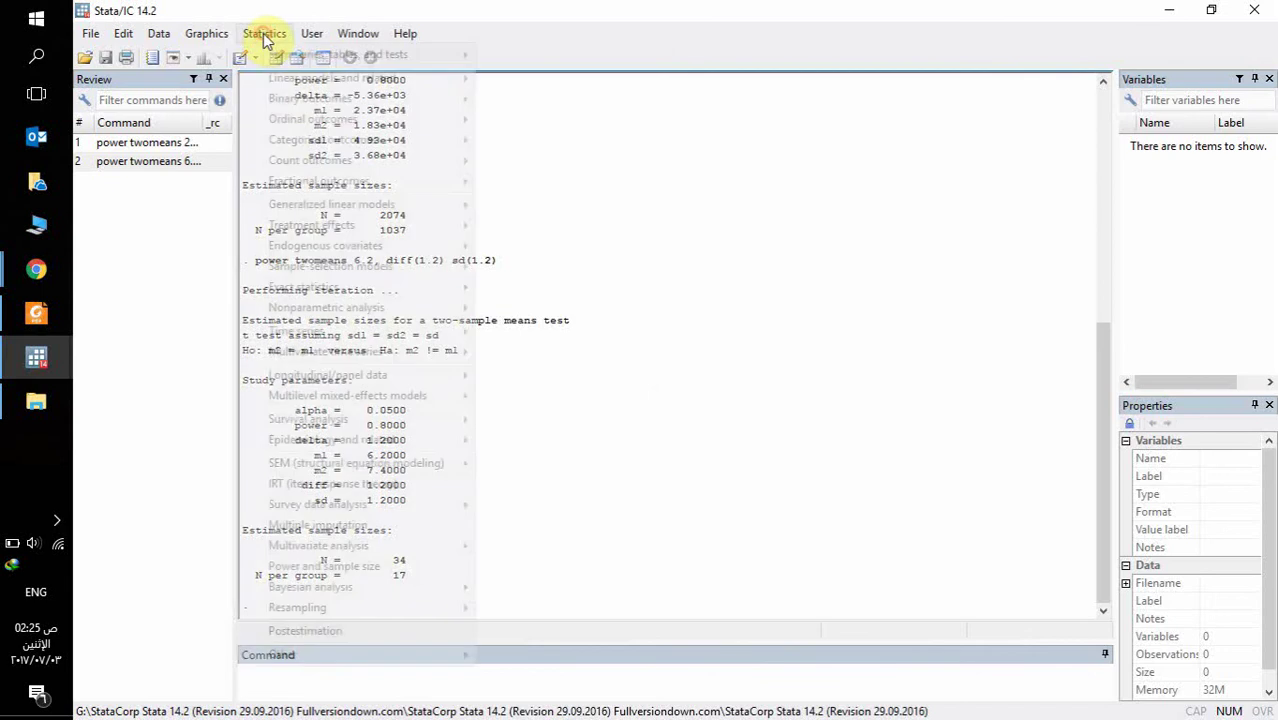
pyautogui.click(396, 576)
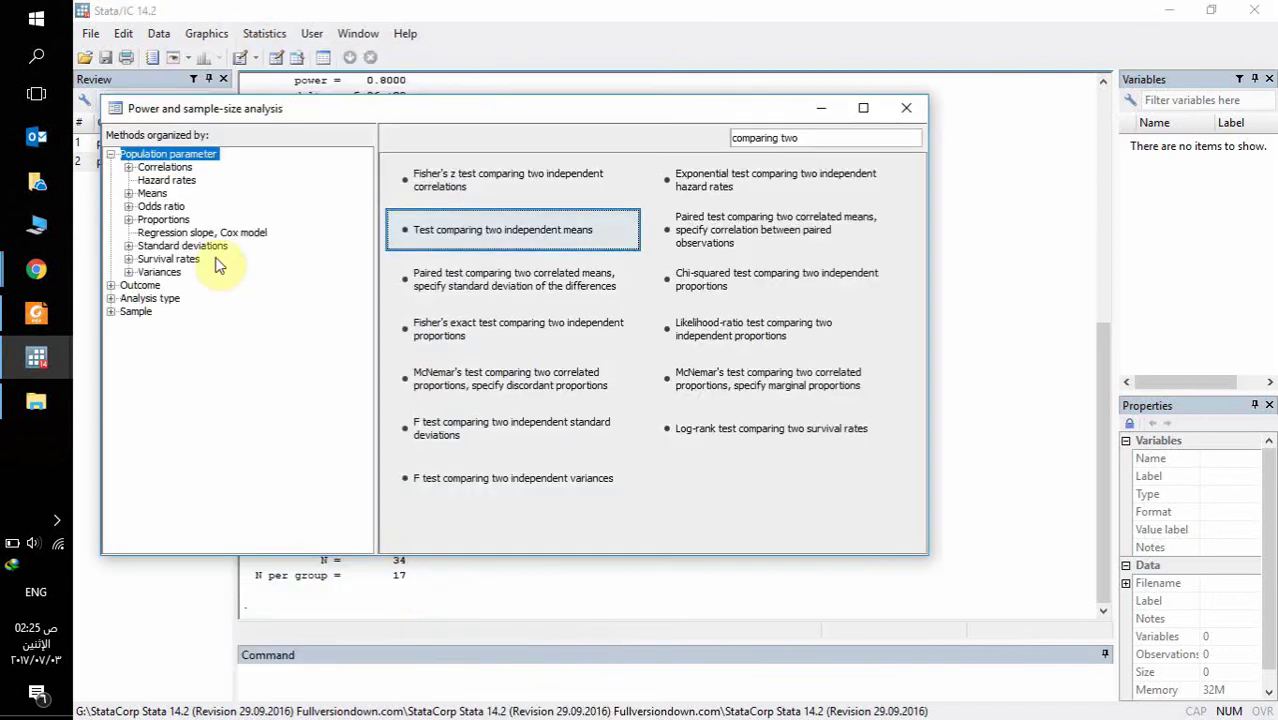
pyautogui.click(128, 167)
pyautogui.click(128, 219)
pyautogui.click(128, 219)
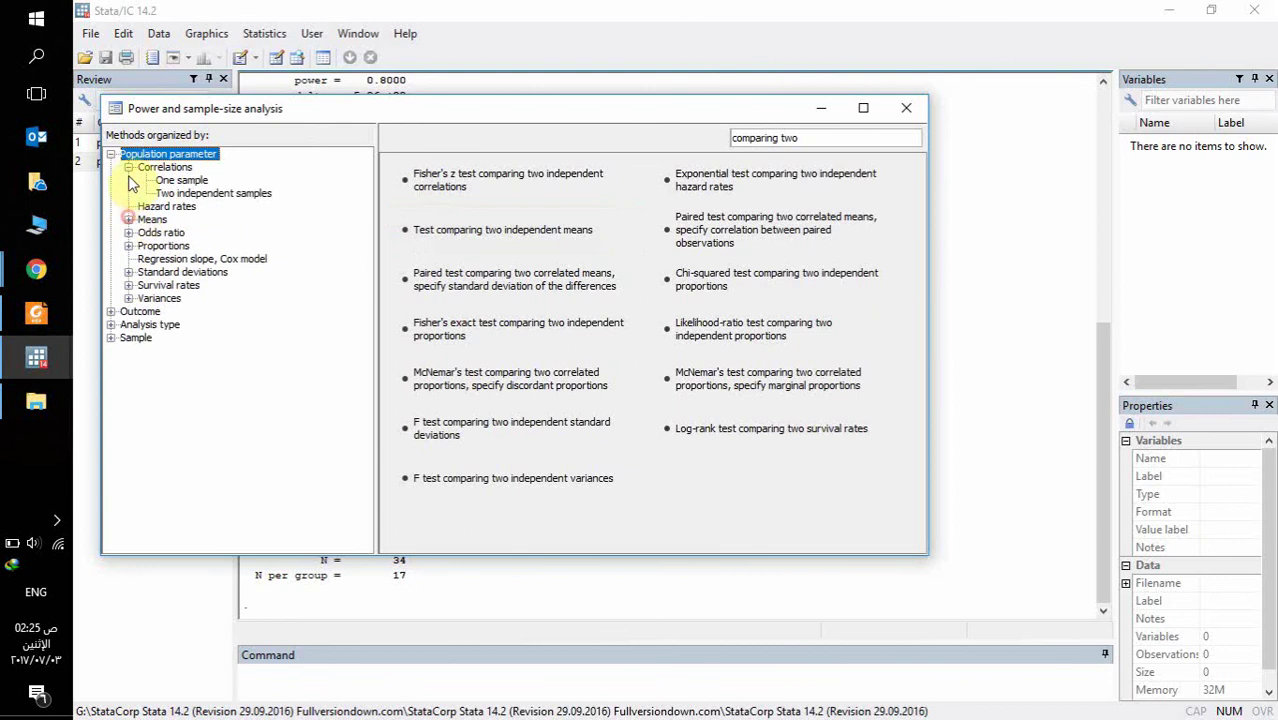
pyautogui.click(128, 167)
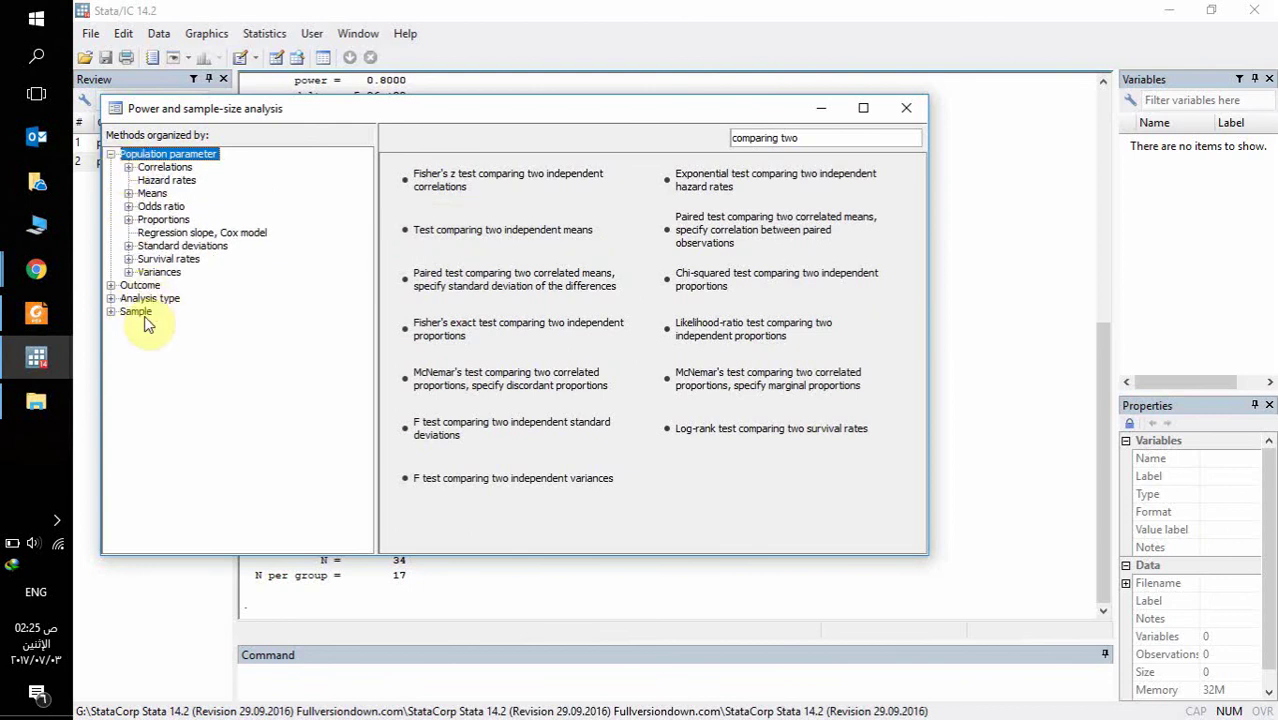
pyautogui.click(111, 155)
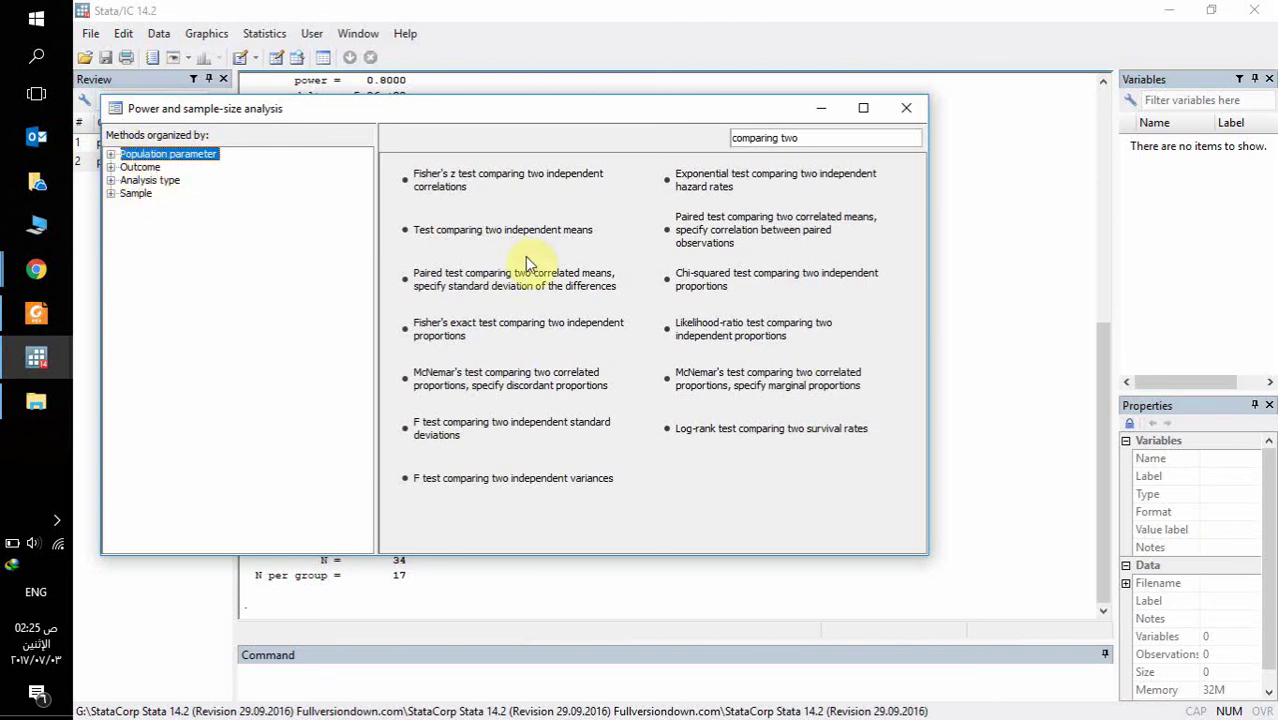
# Step: Filter the power and sample-size methods by the search term 'comparing proportion'
pyautogui.moveTo(844, 137); pyautogui.dragTo(710, 138)
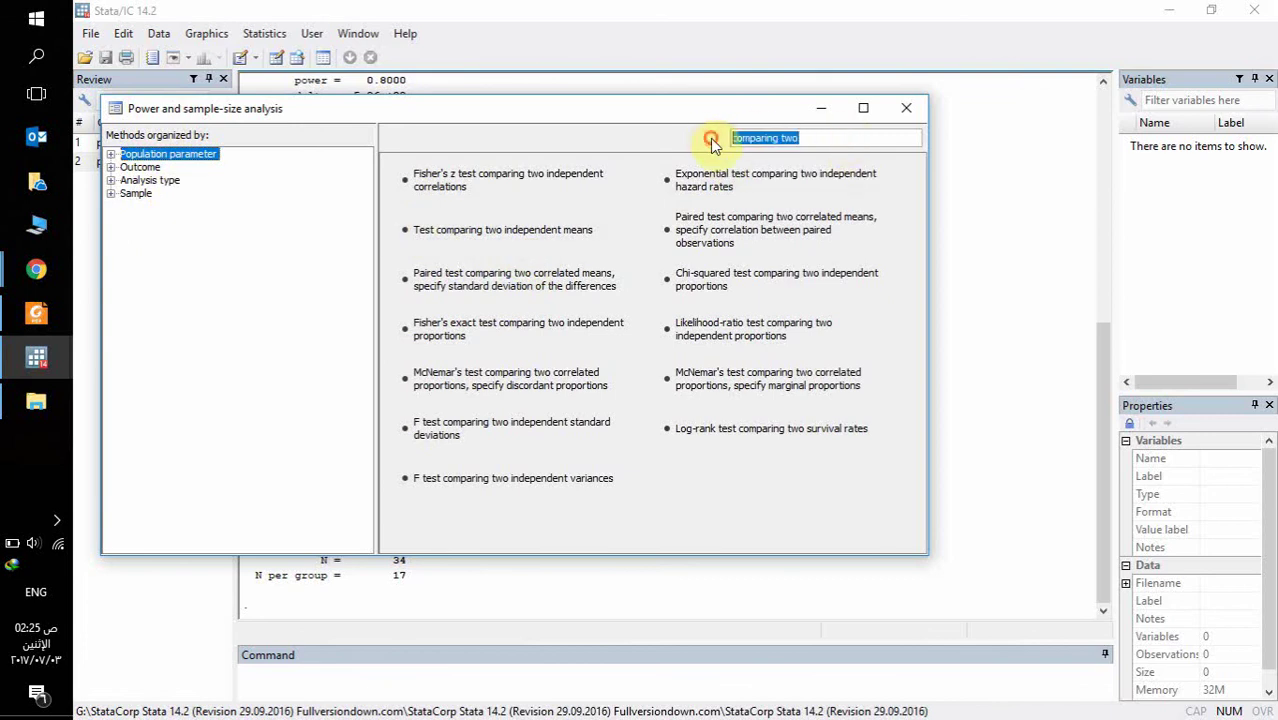
pyautogui.write('compare')
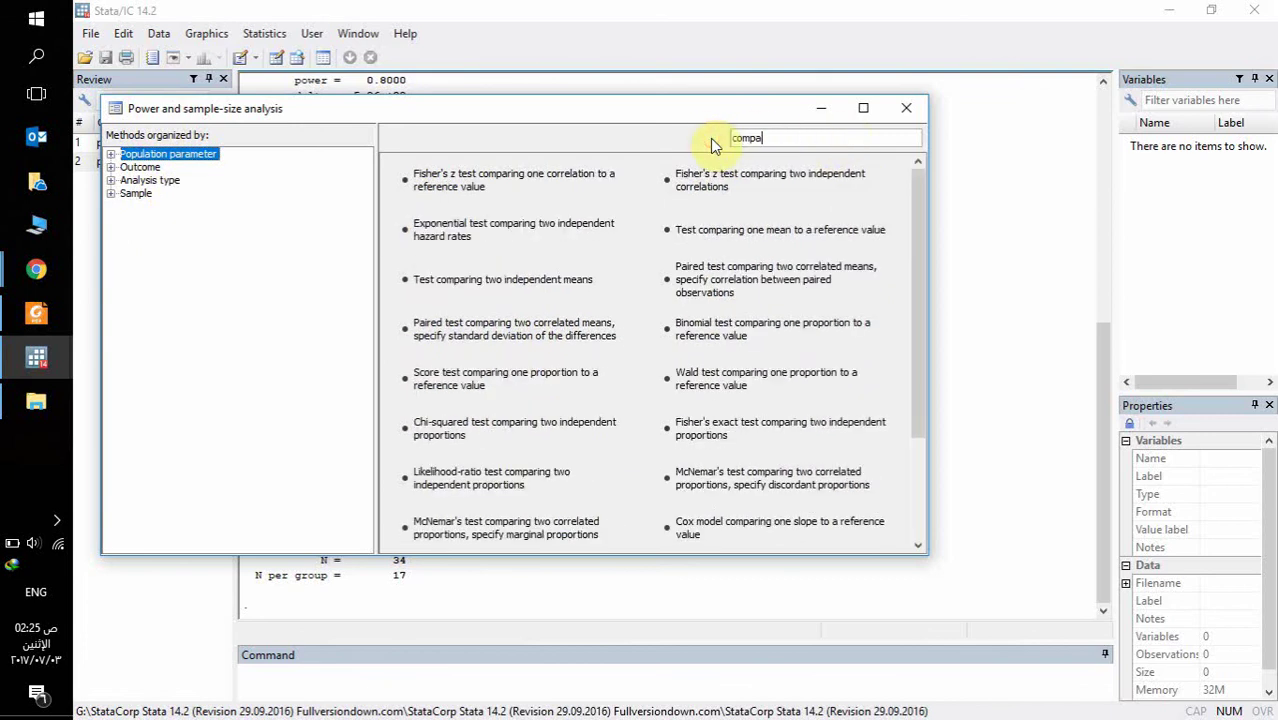
pyautogui.press('BackSpace')
pyautogui.press('BackSpace')
pyautogui.write('ing propor')
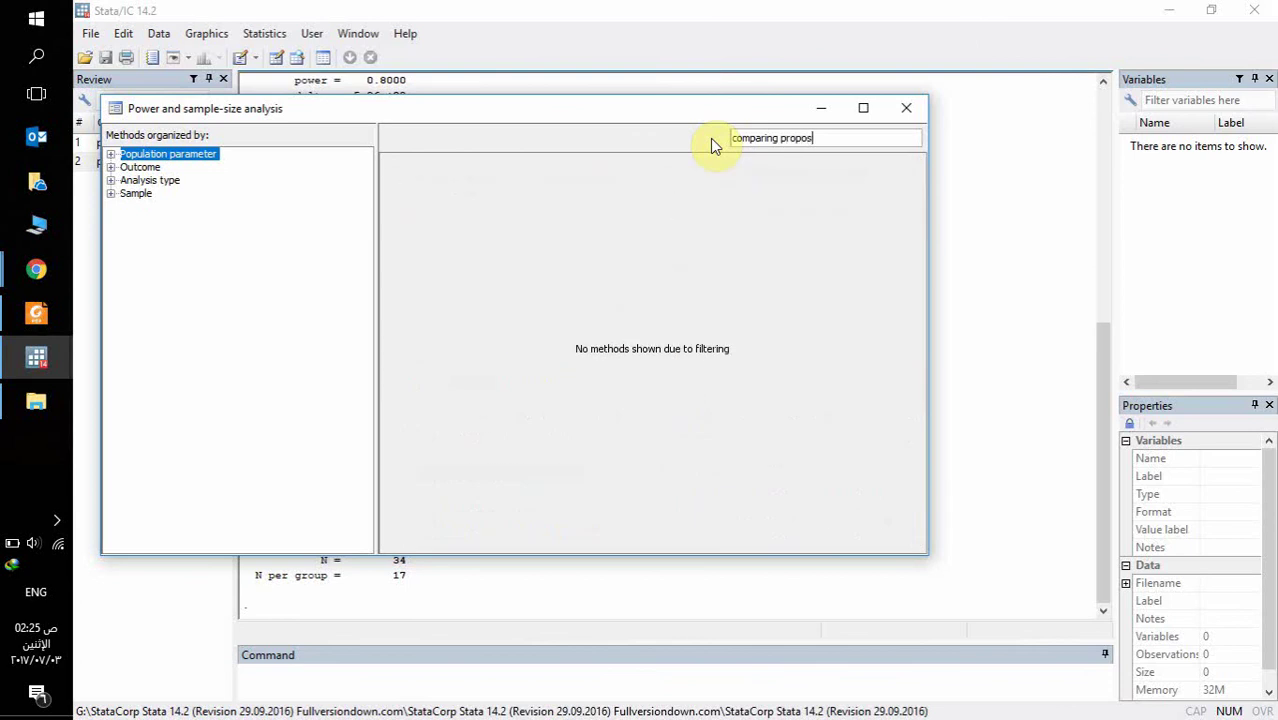
pyautogui.write('tion')
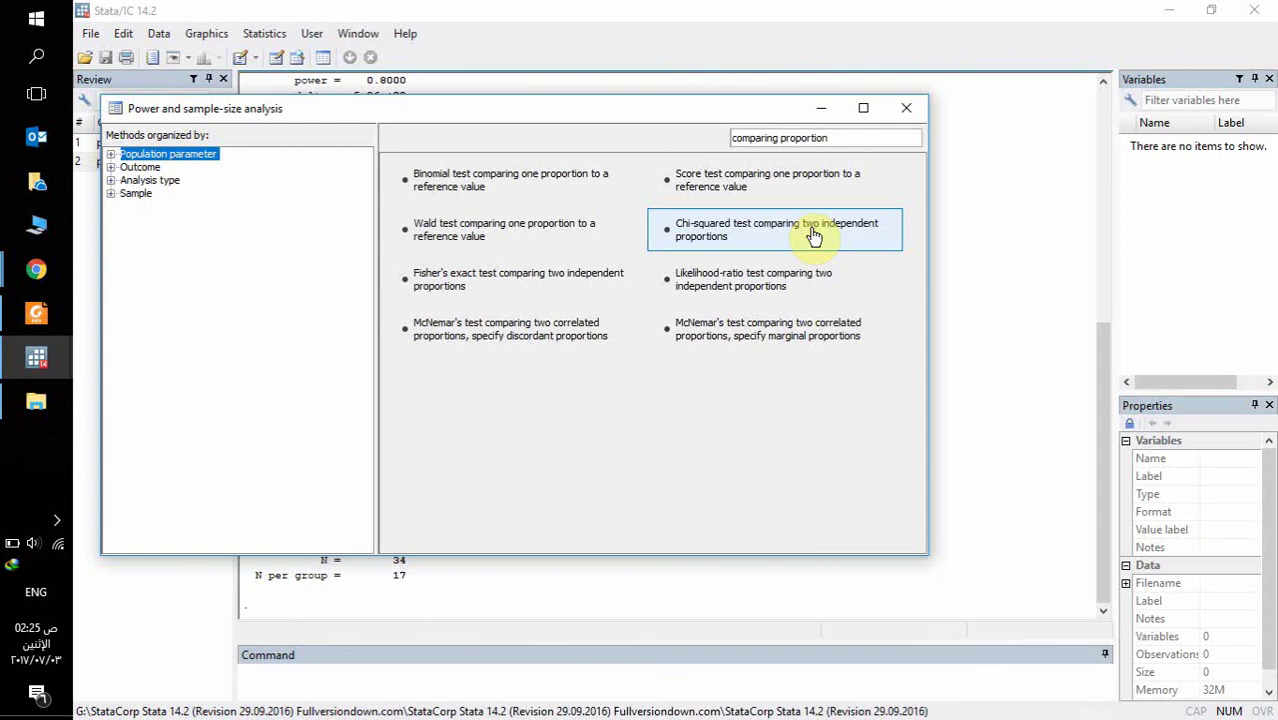
pyautogui.click(823, 108)
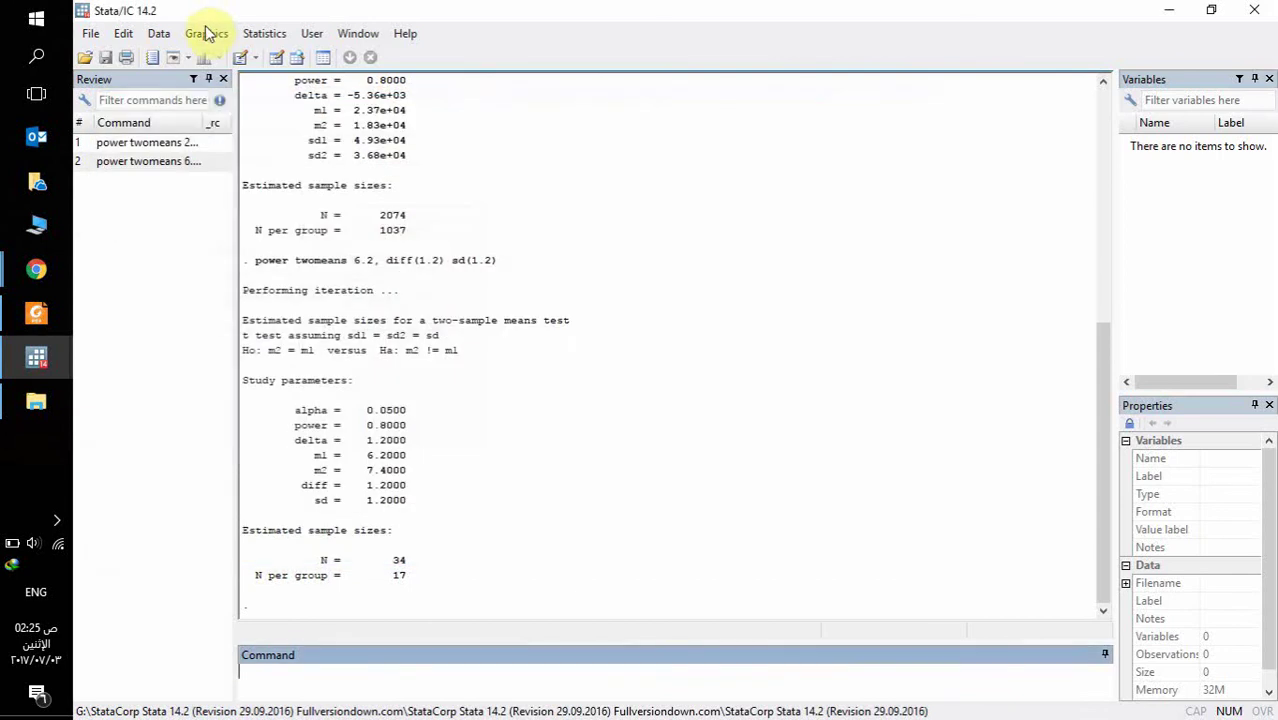
pyautogui.click(264, 33)
pyautogui.moveTo(344, 568)
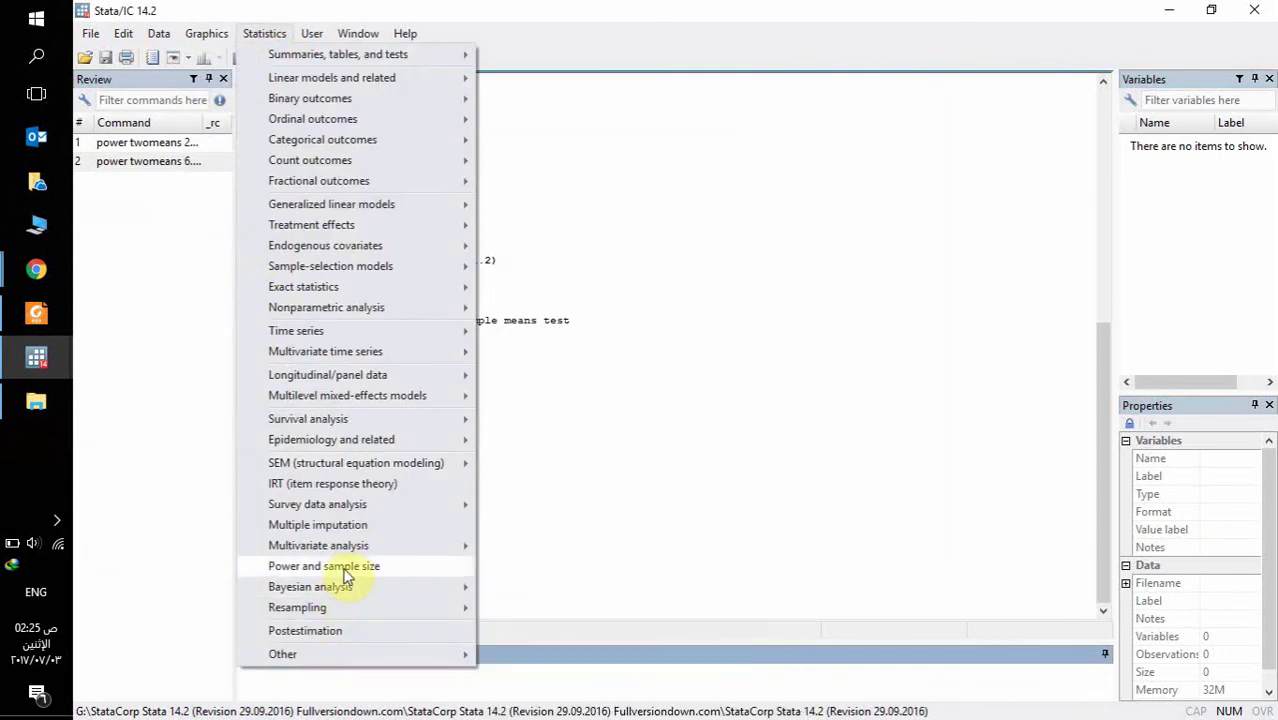
pyautogui.click(862, 370)
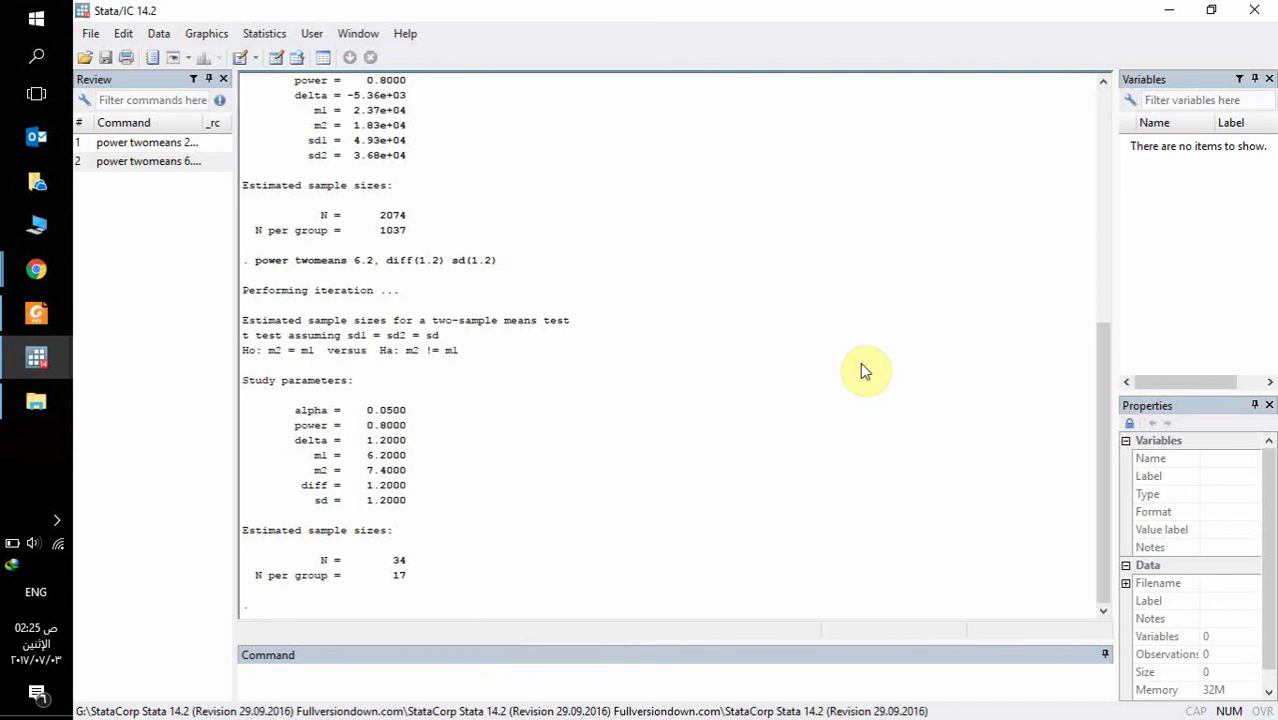